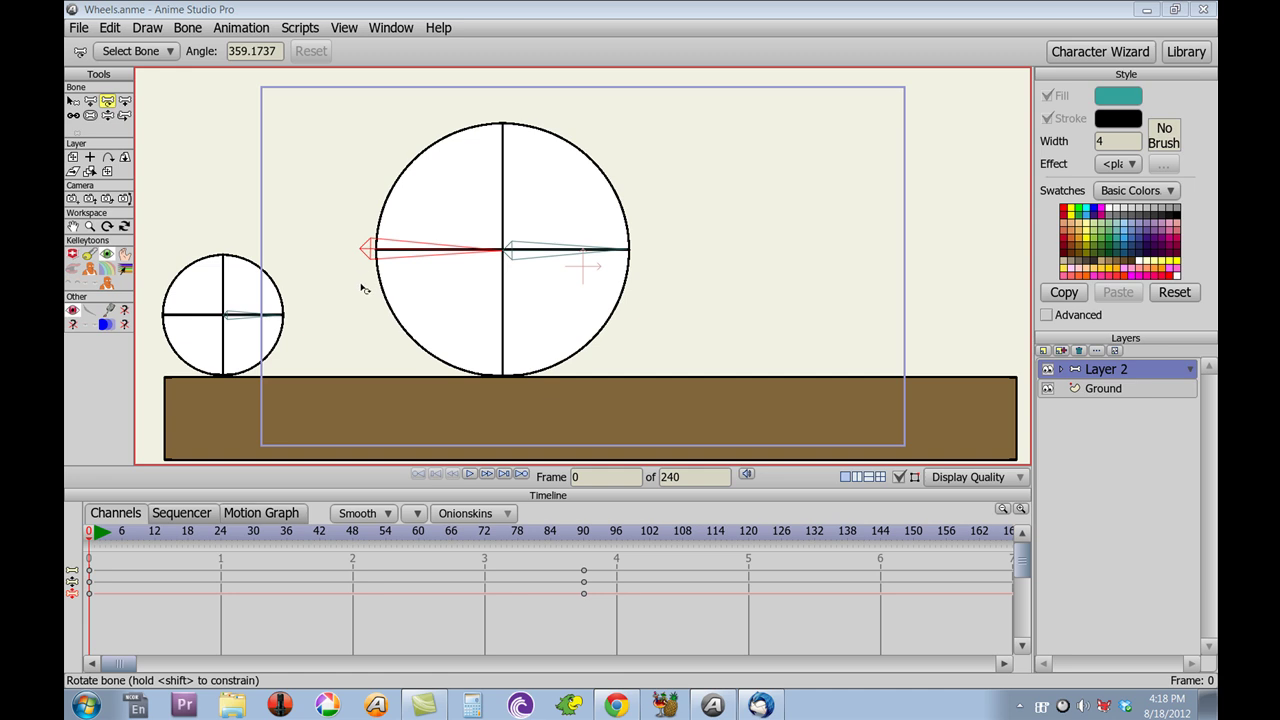
- Play the existing two-wheel rolling animation and scrub the timeline, ending at frame 90
click(104, 531)
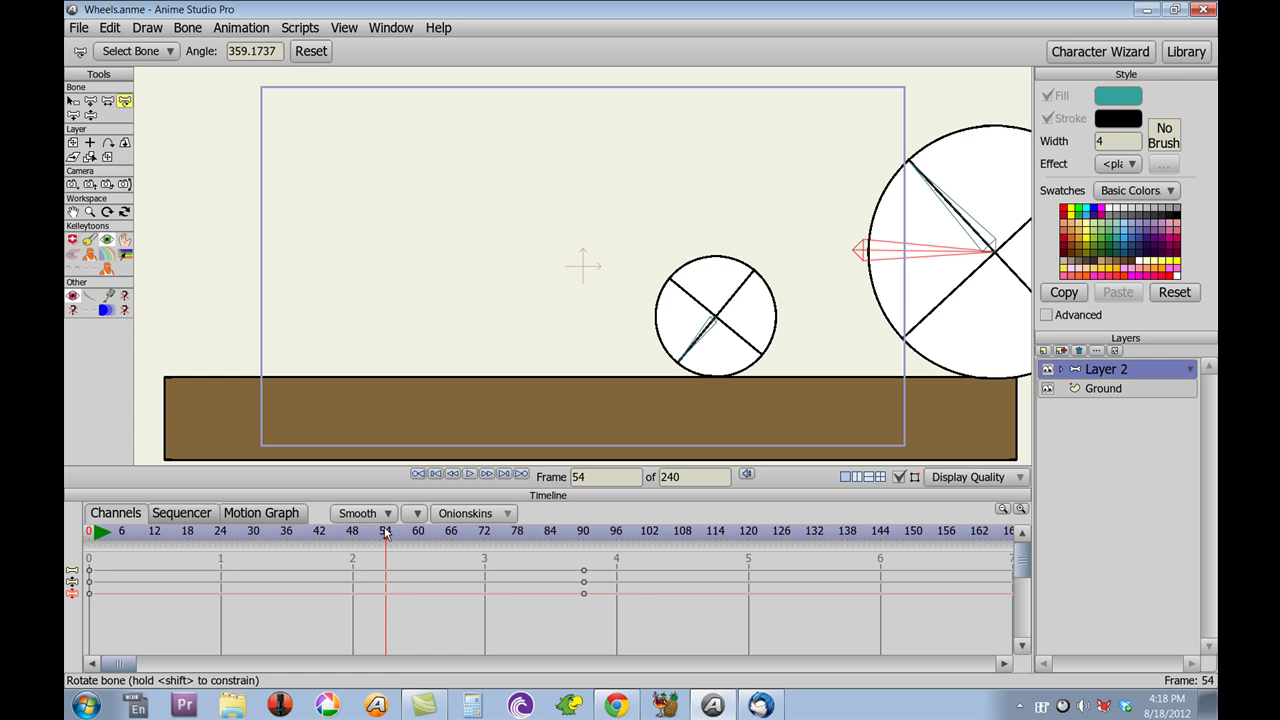
mouse_move(477, 535)
mouse_down()
mouse_move(230, 553)
mouse_move(423, 553)
mouse_move(194, 553)
mouse_move(409, 560)
mouse_move(131, 568)
mouse_move(586, 557)
mouse_up()
scroll(840, 388, down, 2)
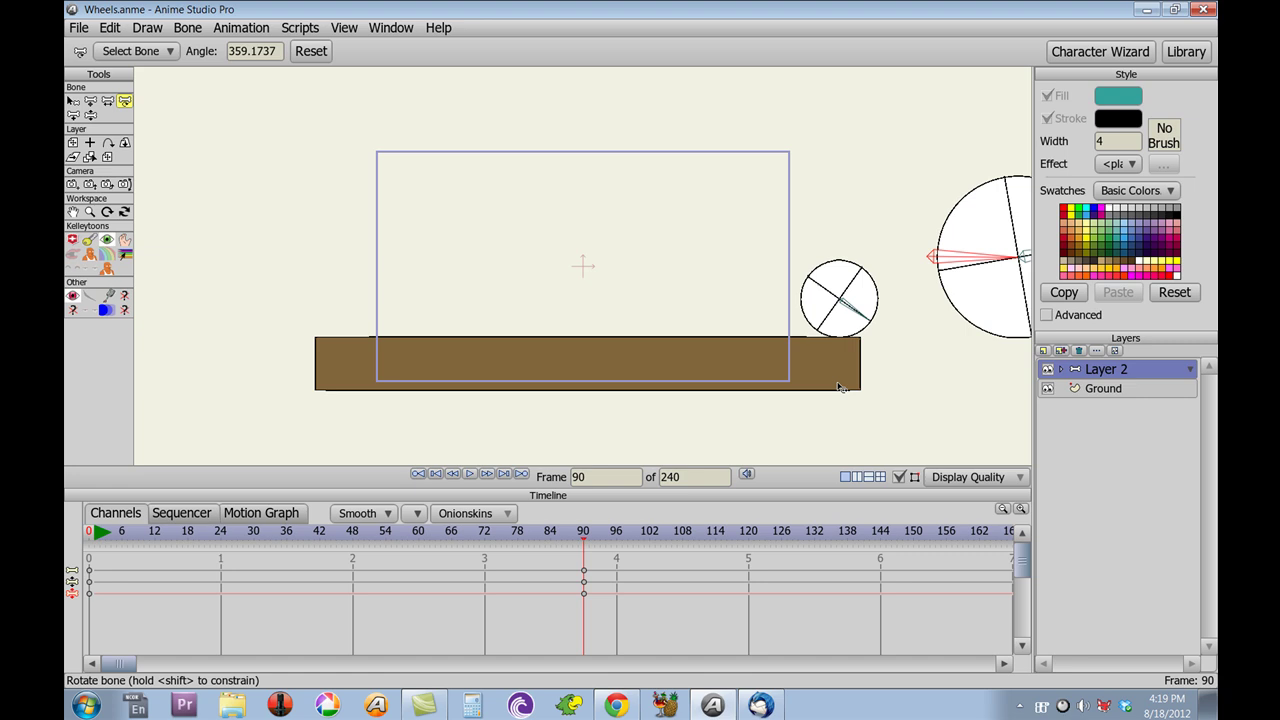
- At frame 90, drag the parent bone left with translation-to-rotation so both wheels roll back
click(125, 312)
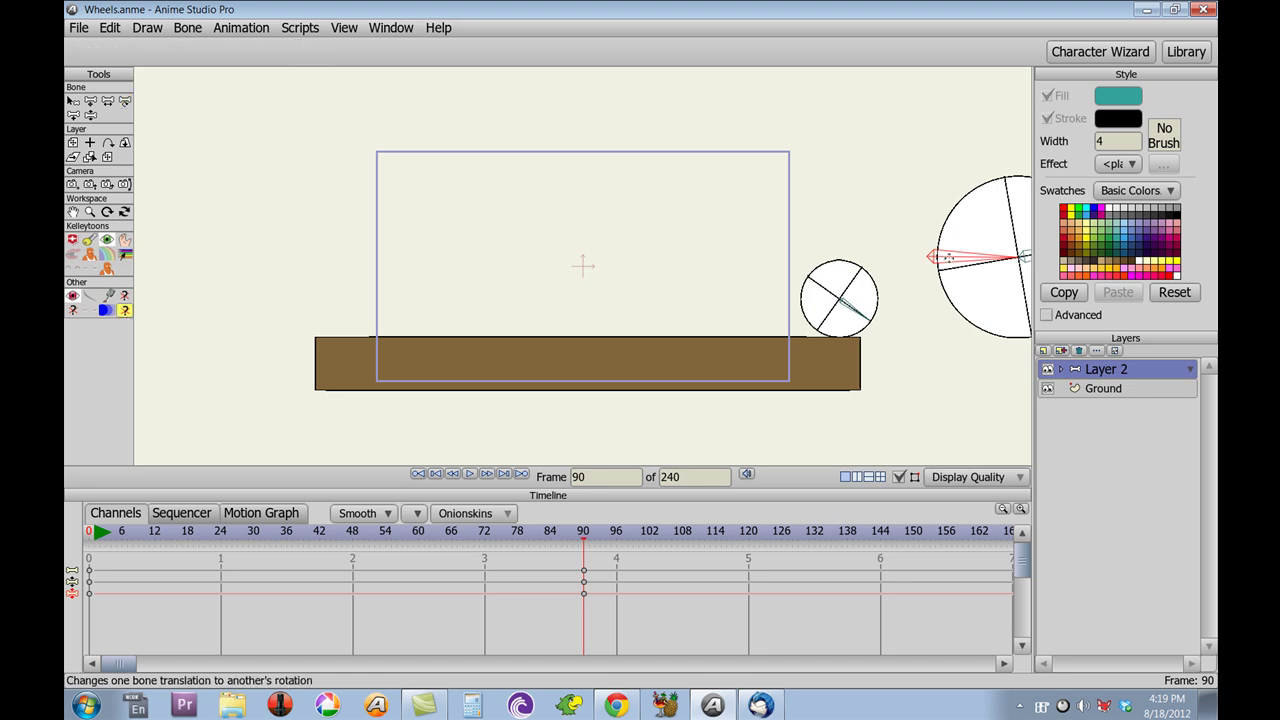
mouse_move(950, 257)
mouse_down()
mouse_move(513, 290)
mouse_move(661, 255)
mouse_move(441, 243)
mouse_move(663, 249)
mouse_move(586, 255)
mouse_move(457, 249)
mouse_move(497, 231)
mouse_move(711, 230)
mouse_move(437, 226)
mouse_move(680, 226)
mouse_move(481, 224)
mouse_up()
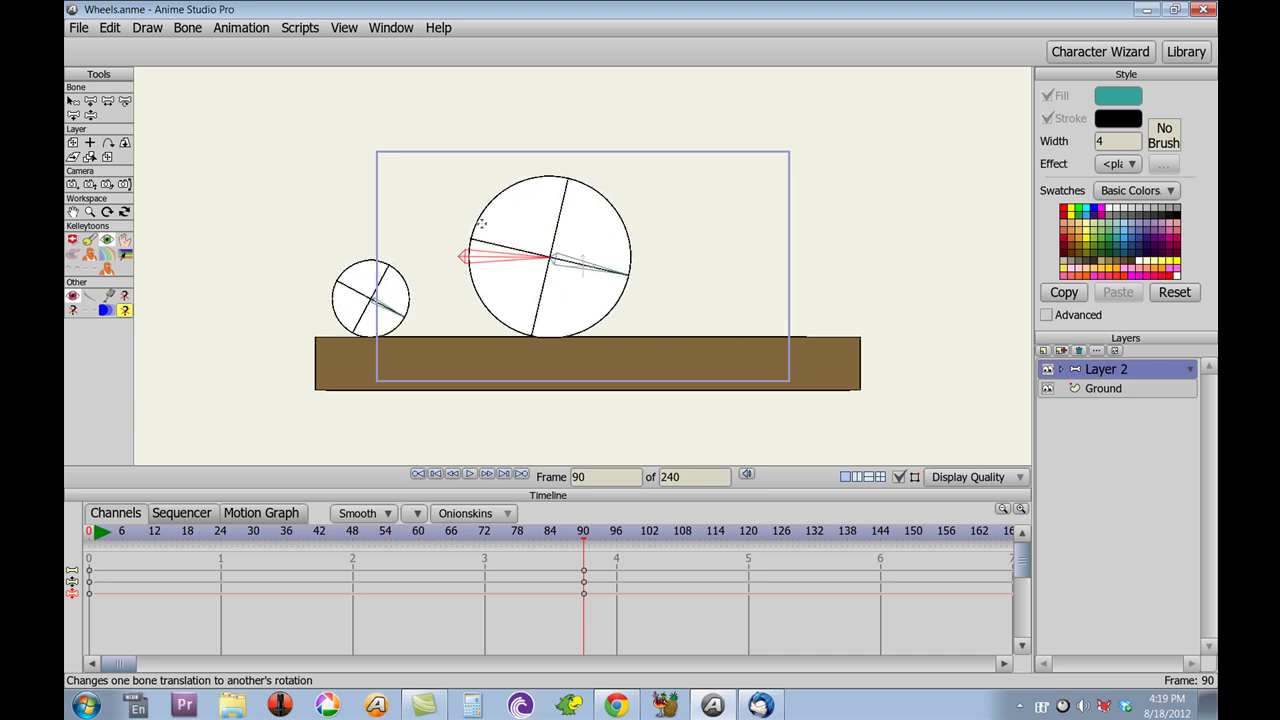
- Hide the Ground layer, expand Layer 2 to reveal both wheel sublayers, and return to frame 0
click(1048, 390)
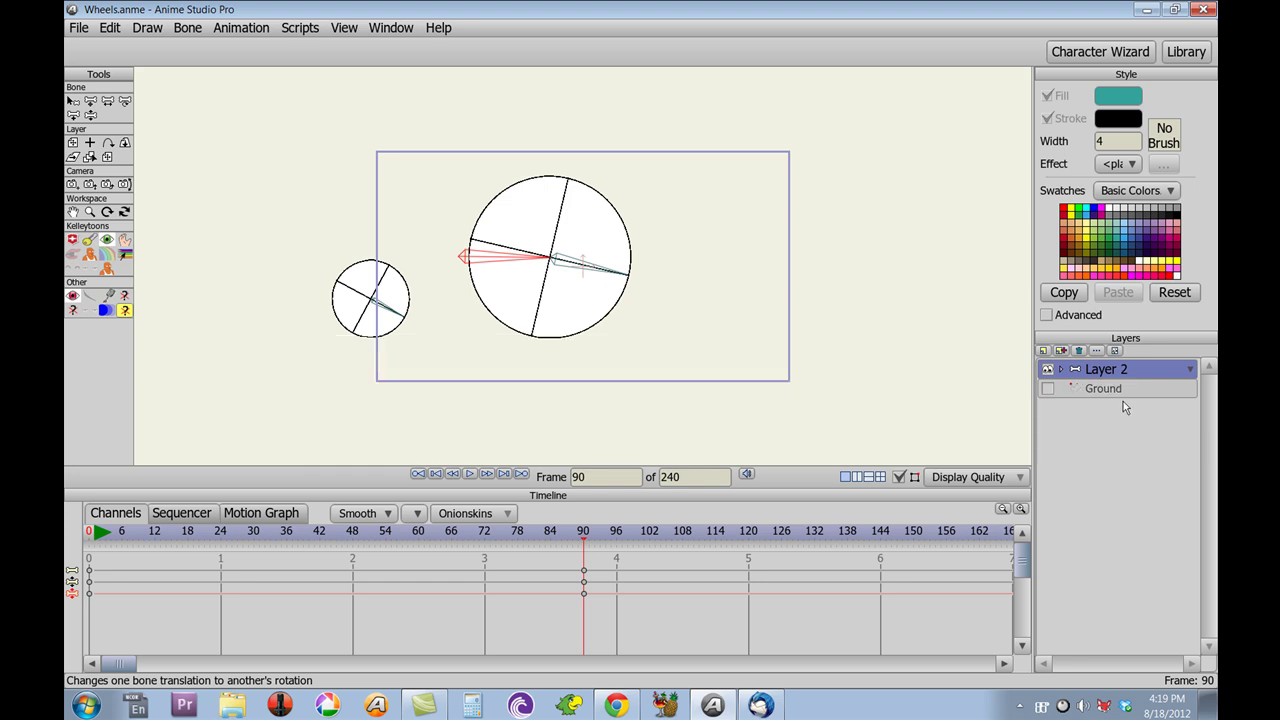
click(1062, 370)
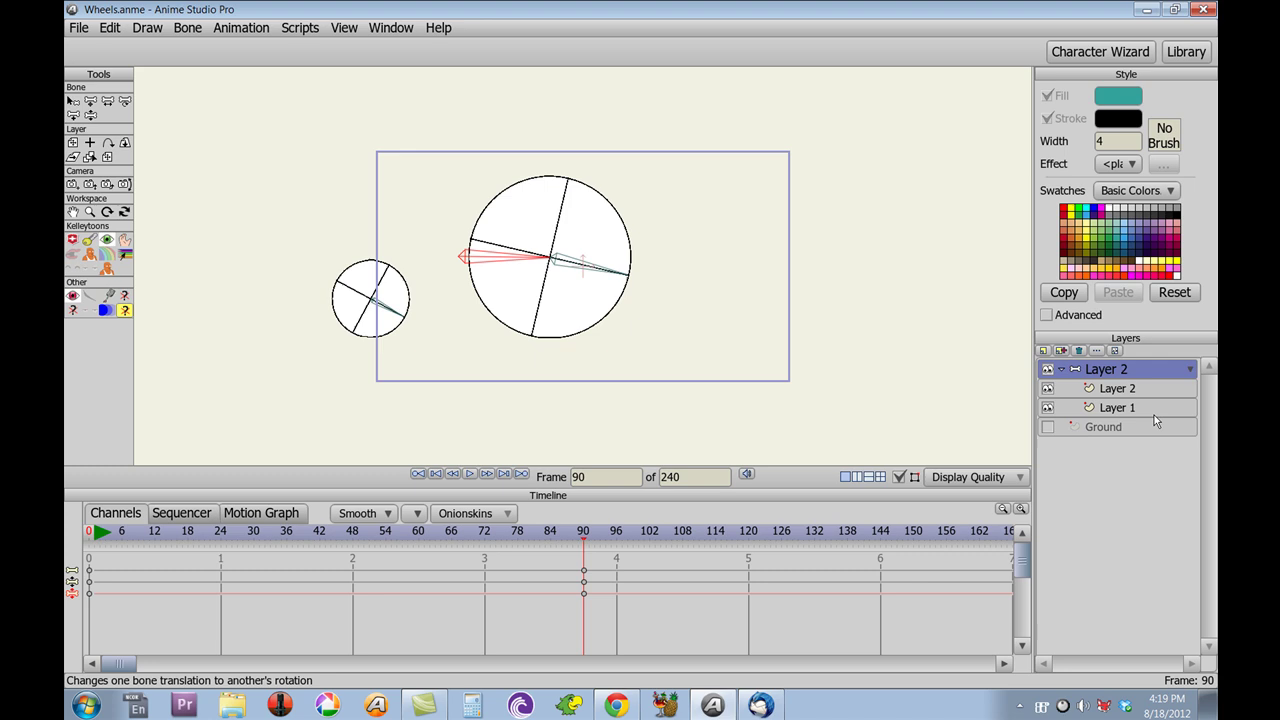
click(1048, 388)
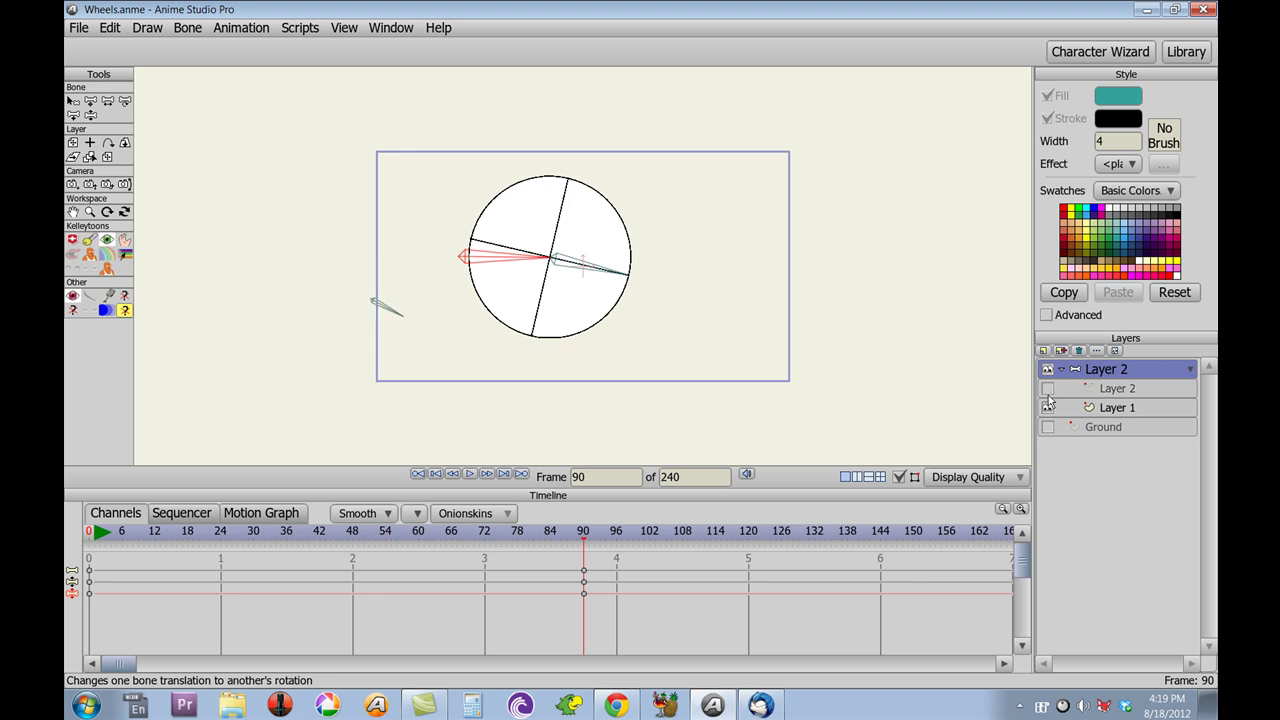
click(1048, 407)
click(1048, 408)
click(1048, 389)
click(1048, 388)
click(1048, 407)
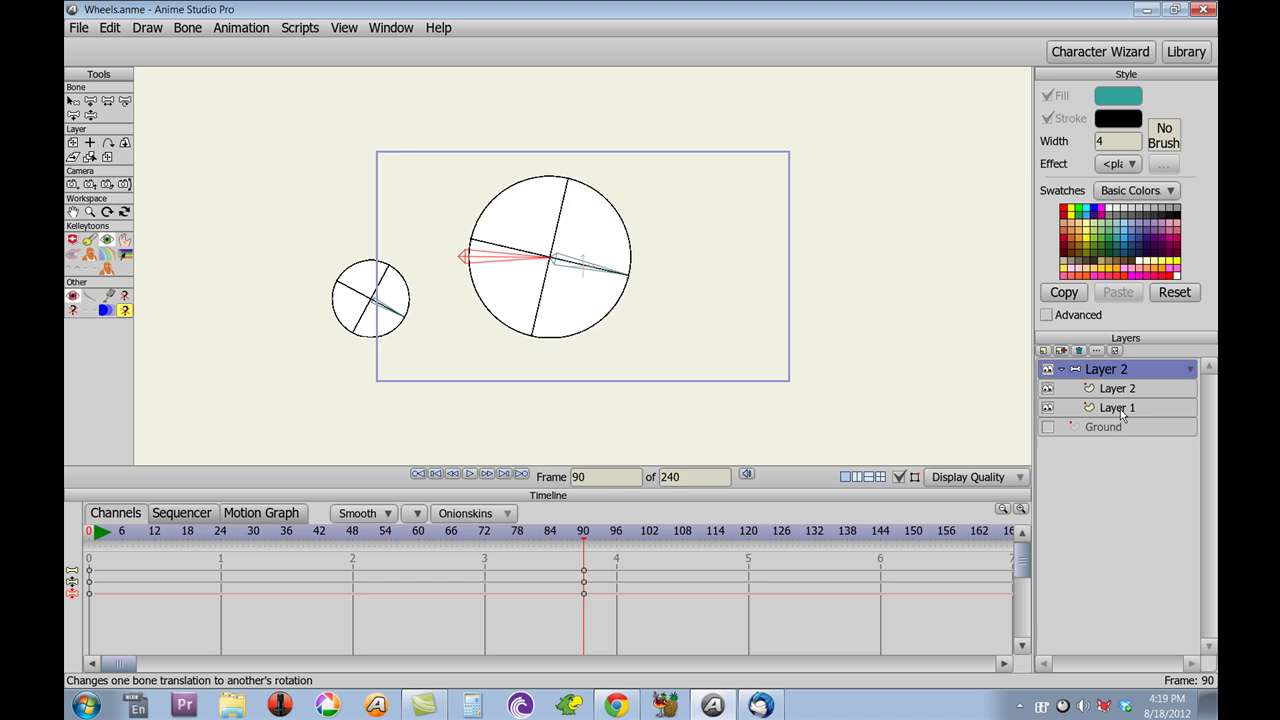
key(shift+ctrl+Left)
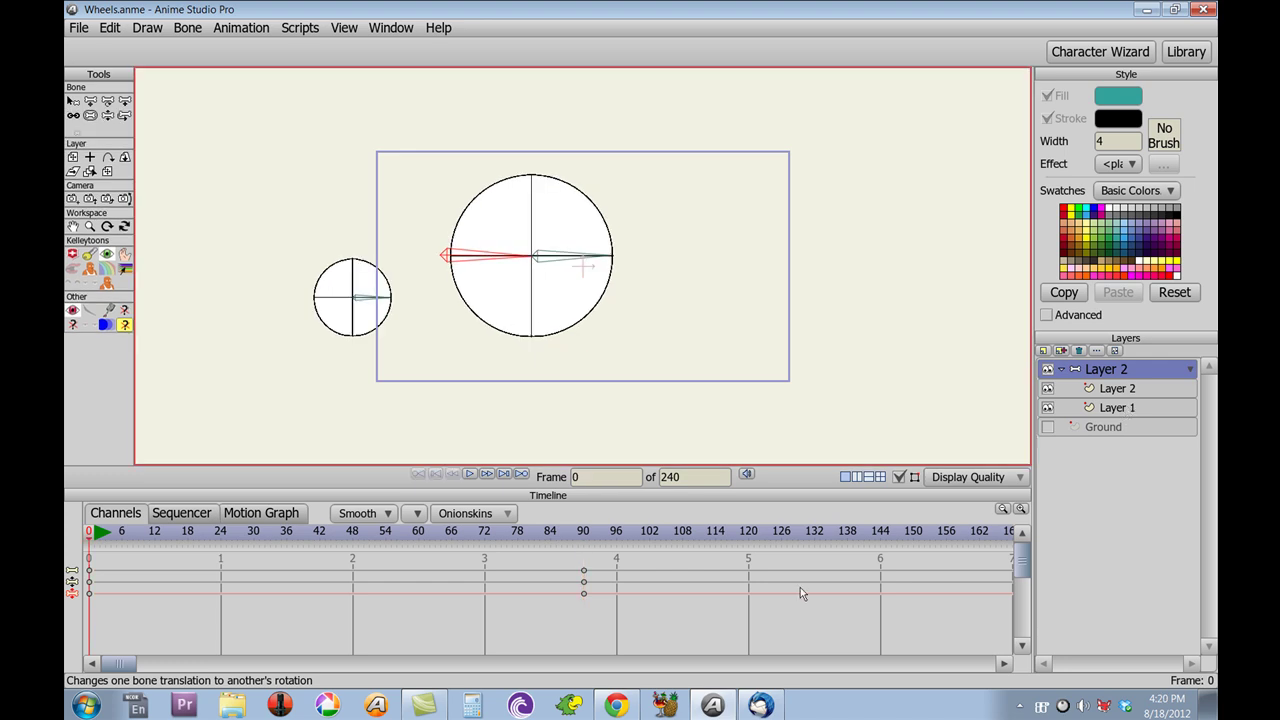
- Clear all animation from the document, then make the Ground layer visible again
click(239, 33)
mouse_move(265, 197)
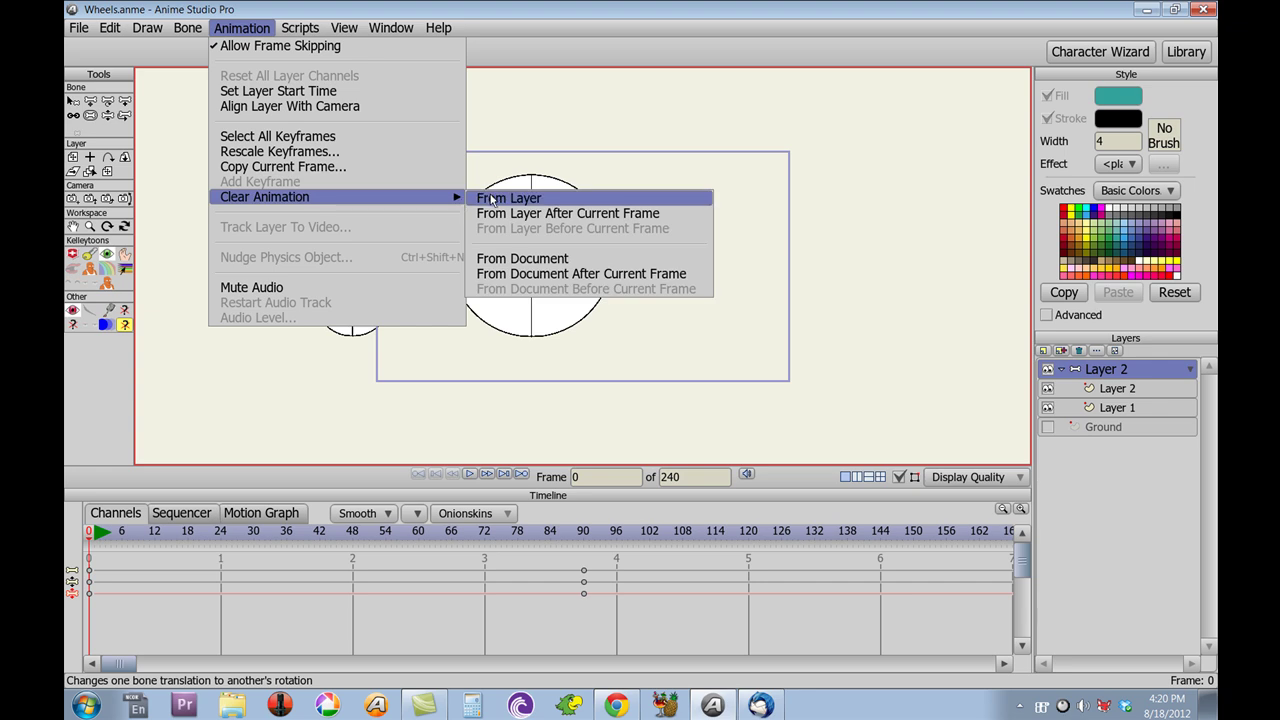
click(503, 263)
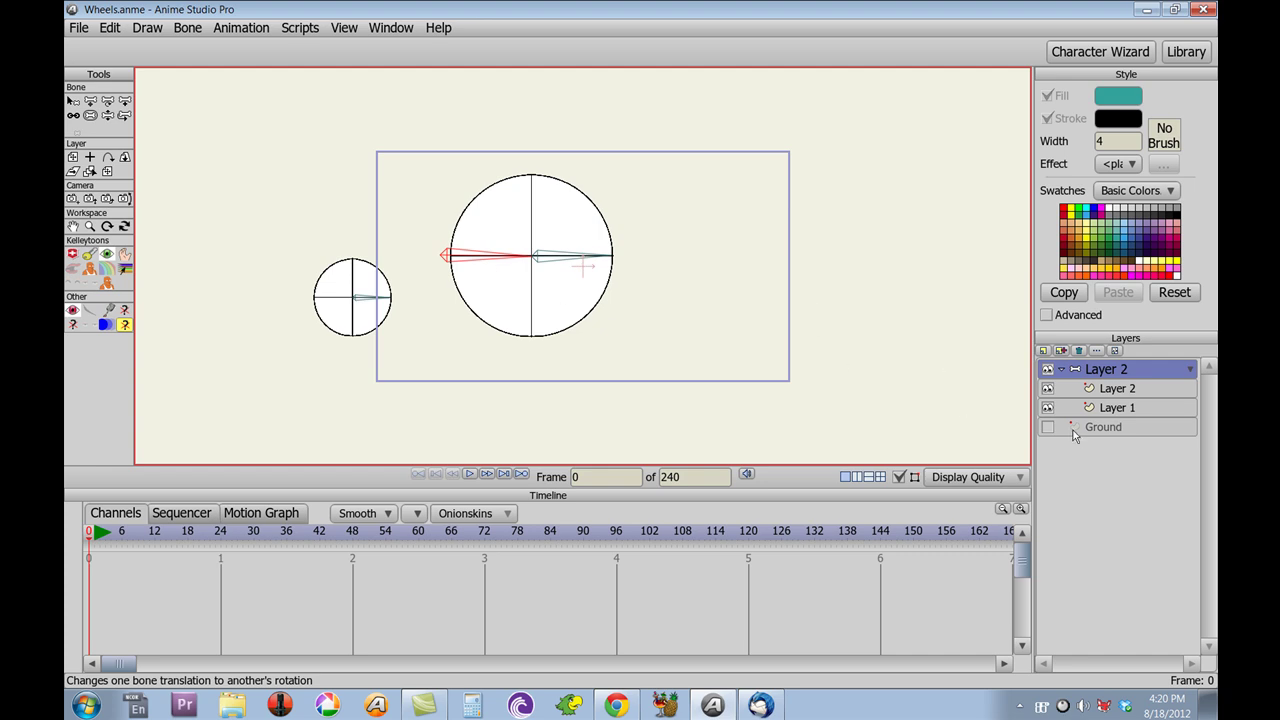
click(1047, 427)
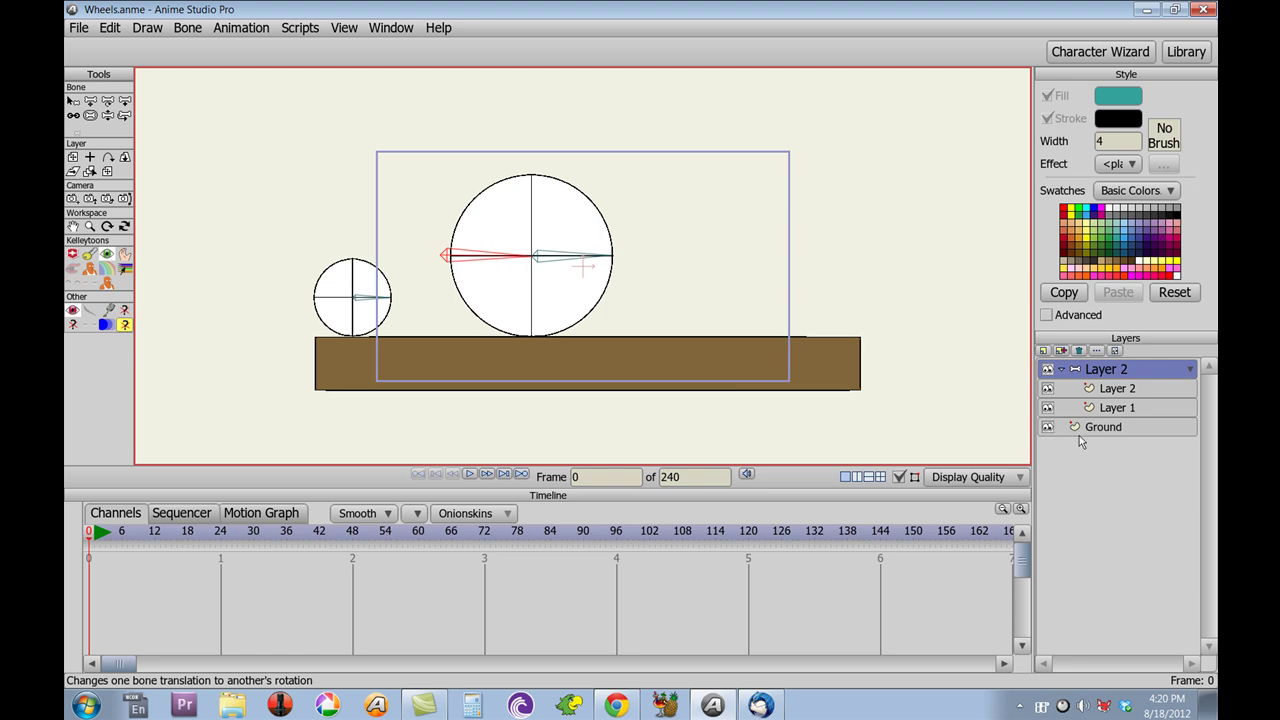
- Add a new vector layer, Layer 3, inside the wheel group
click(1134, 409)
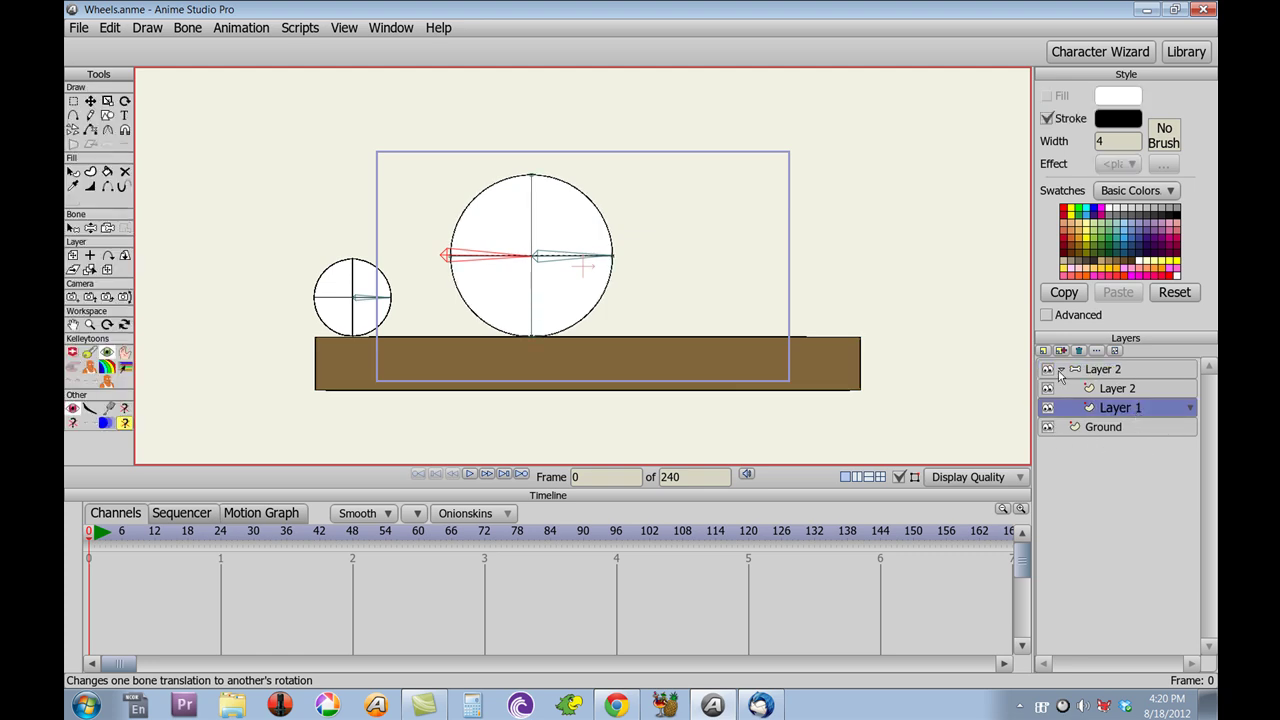
click(1048, 352)
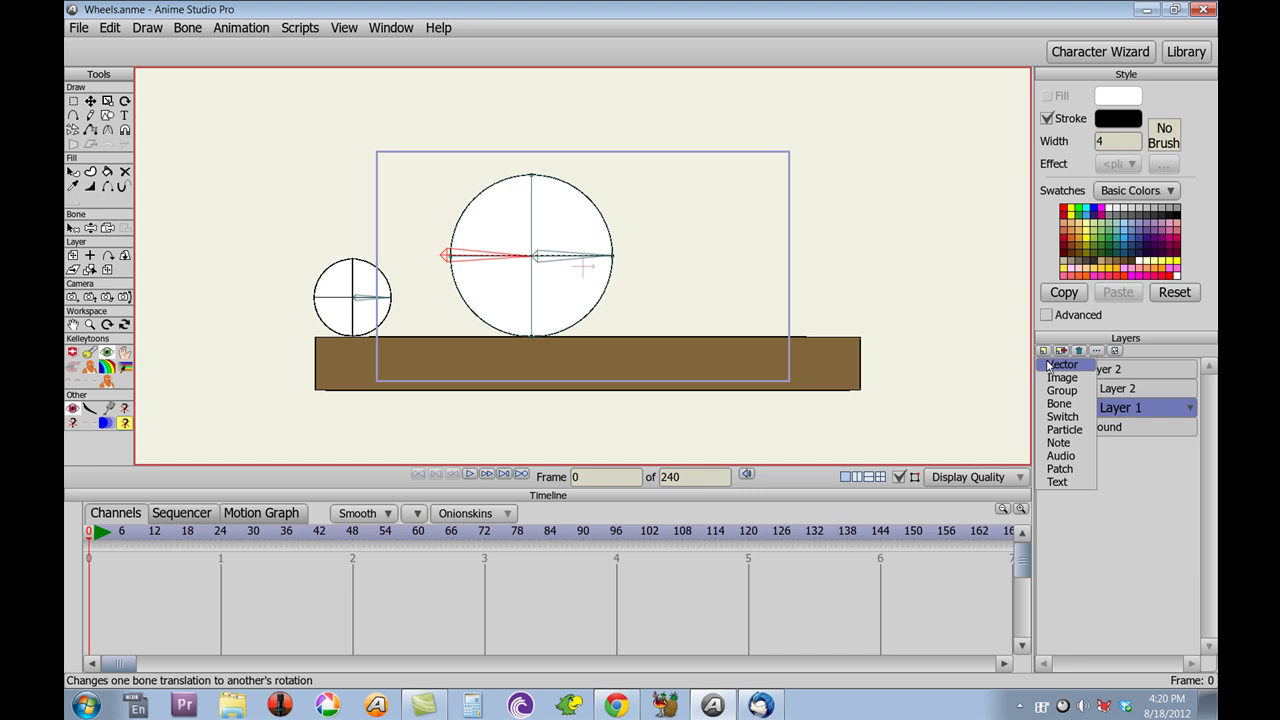
click(1048, 367)
click(1141, 432)
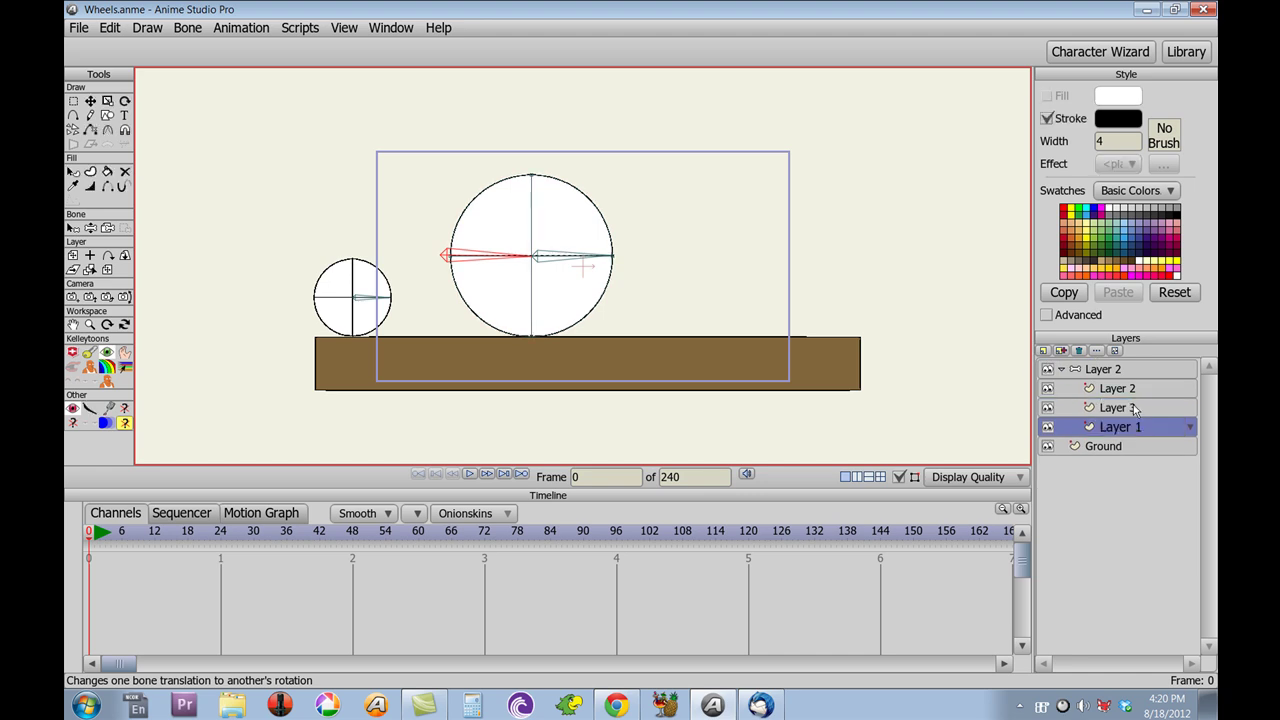
click(1136, 409)
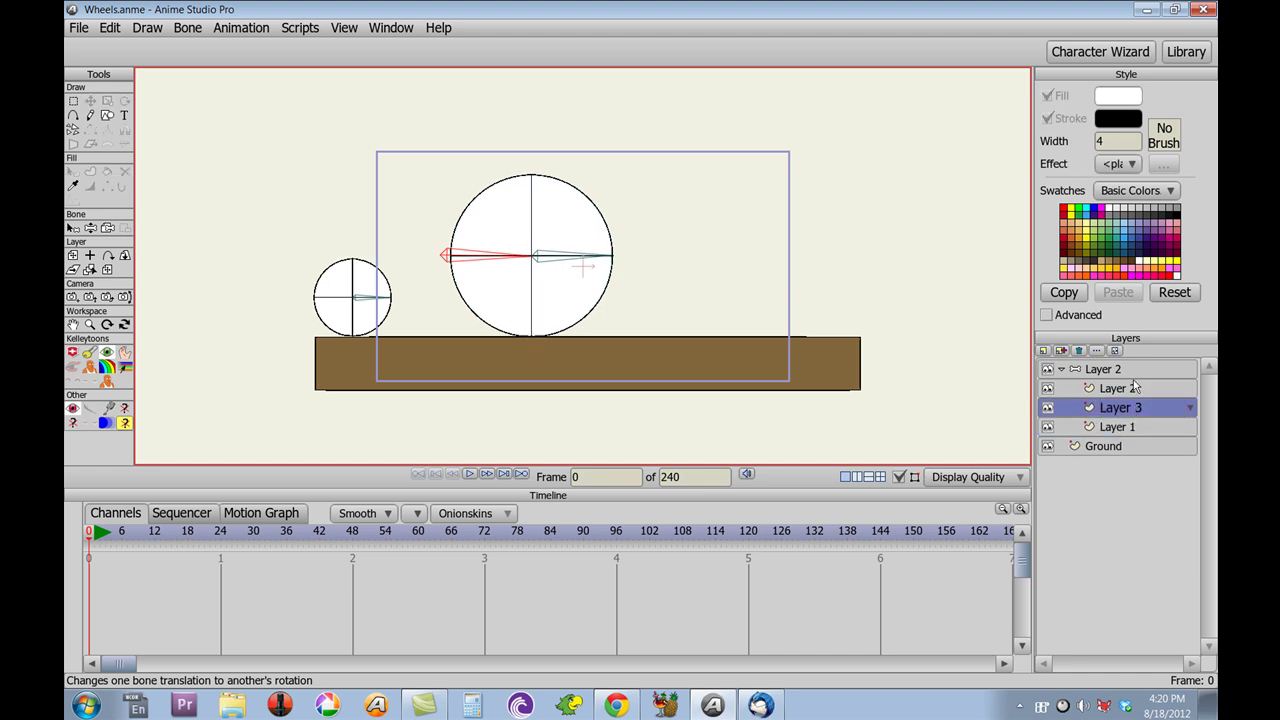
- On bone layer Layer 2, draw a short new bone right of the big wheel
click(1137, 370)
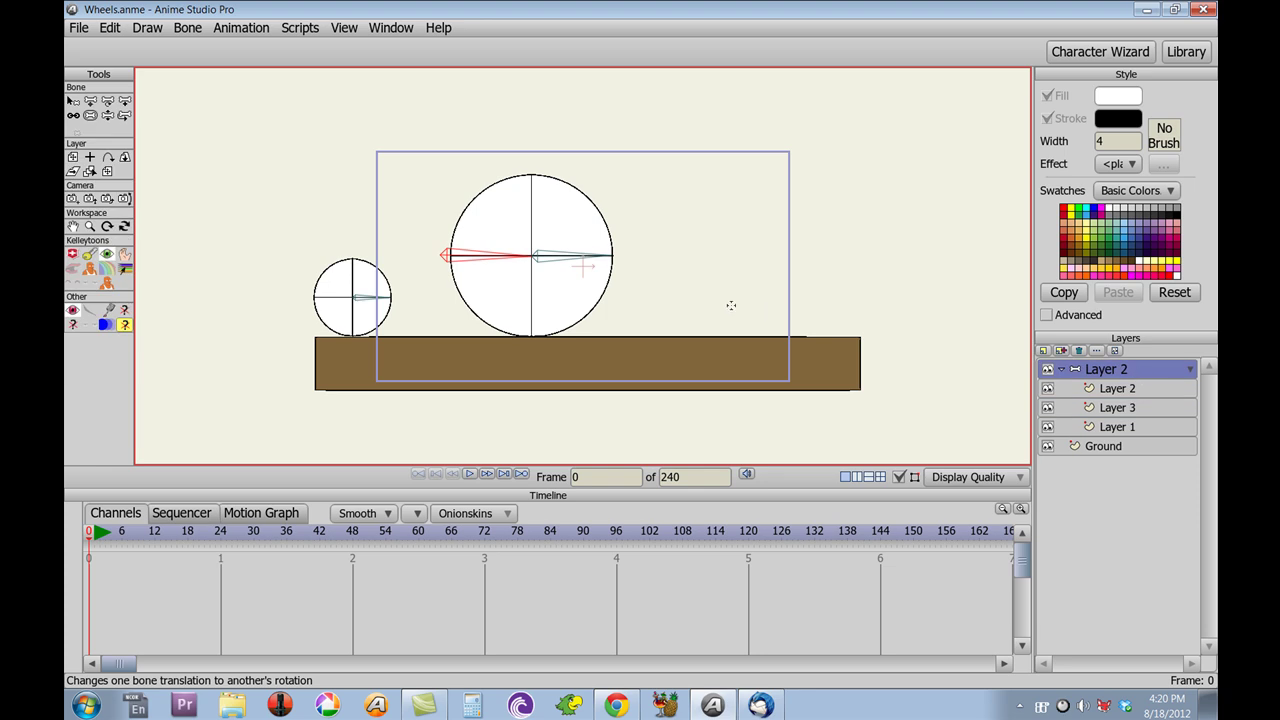
key(a)
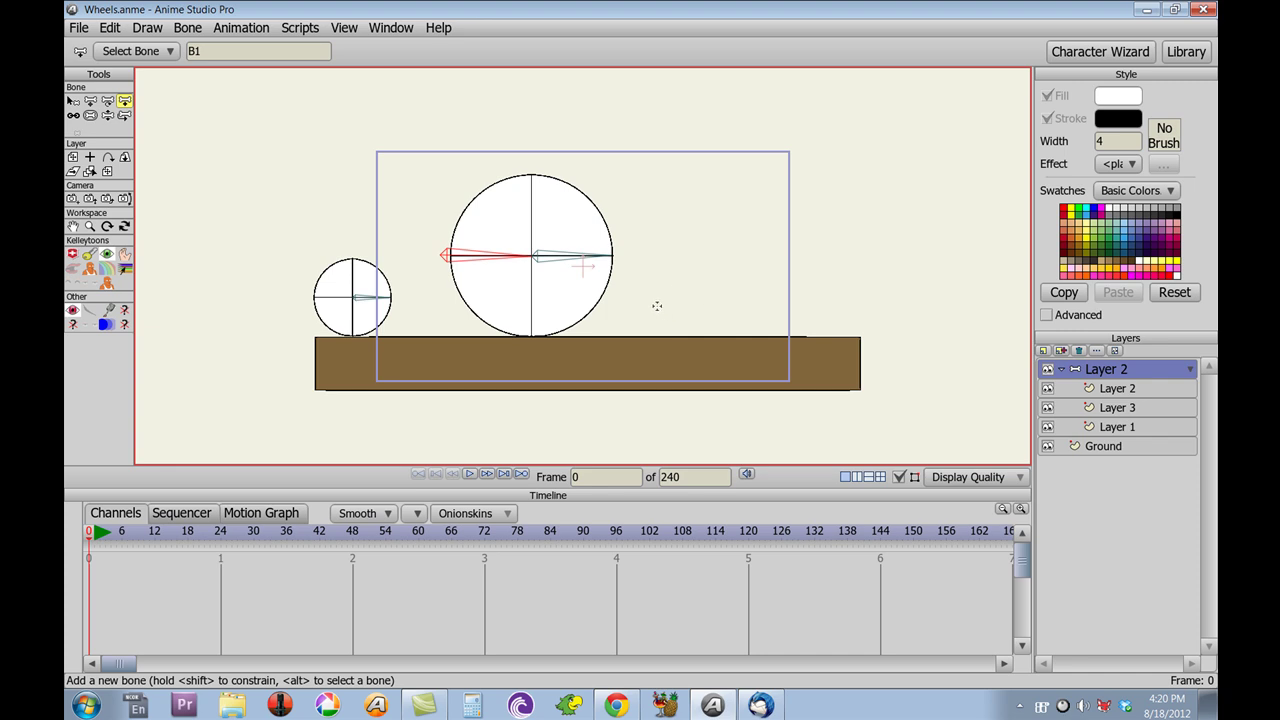
drag(655, 313, 682, 312)
- Draw a small oval on Layer 3 above the new bone and shift it slightly upward
click(1149, 413)
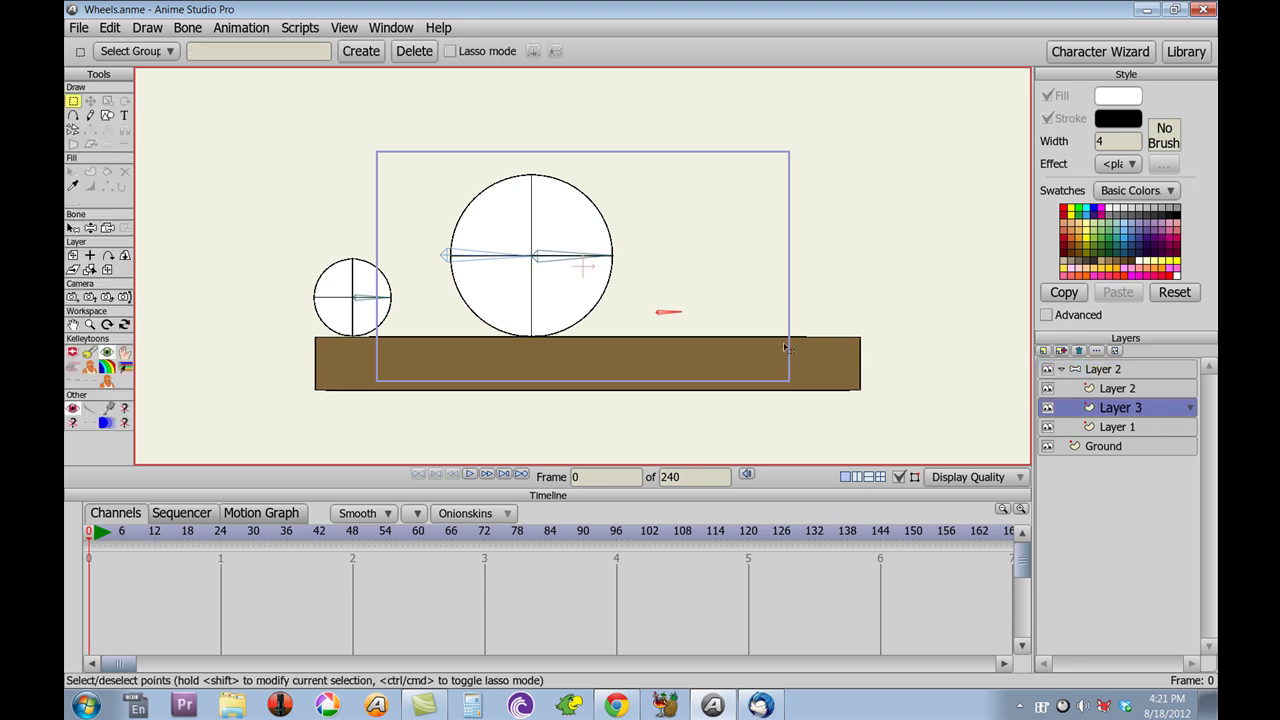
key(e)
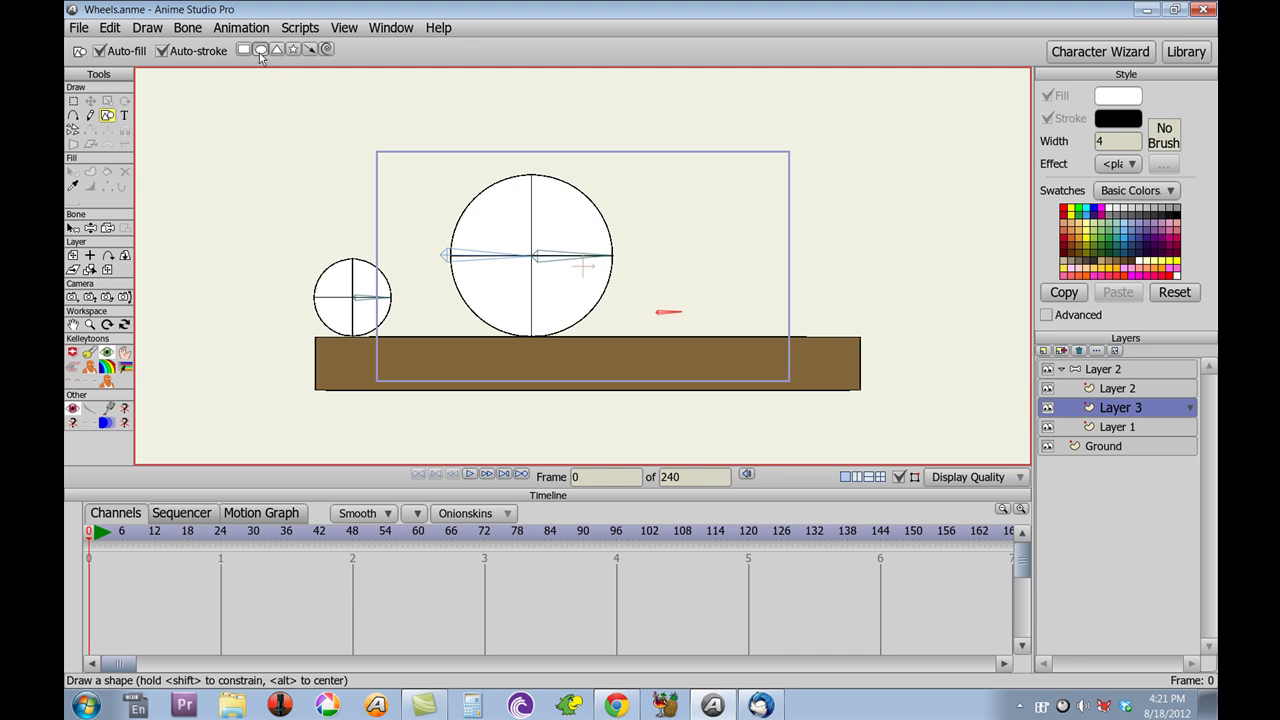
click(259, 55)
drag(634, 288, 690, 350)
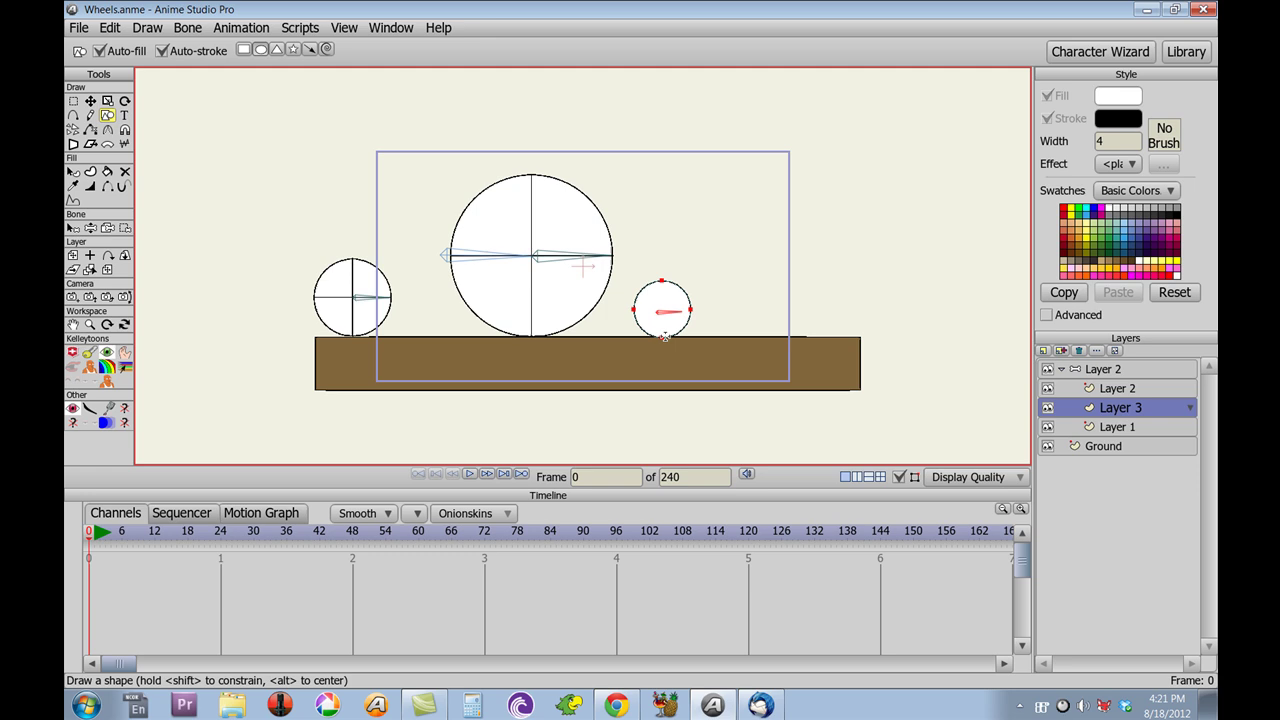
key(t)
drag(663, 337, 663, 285)
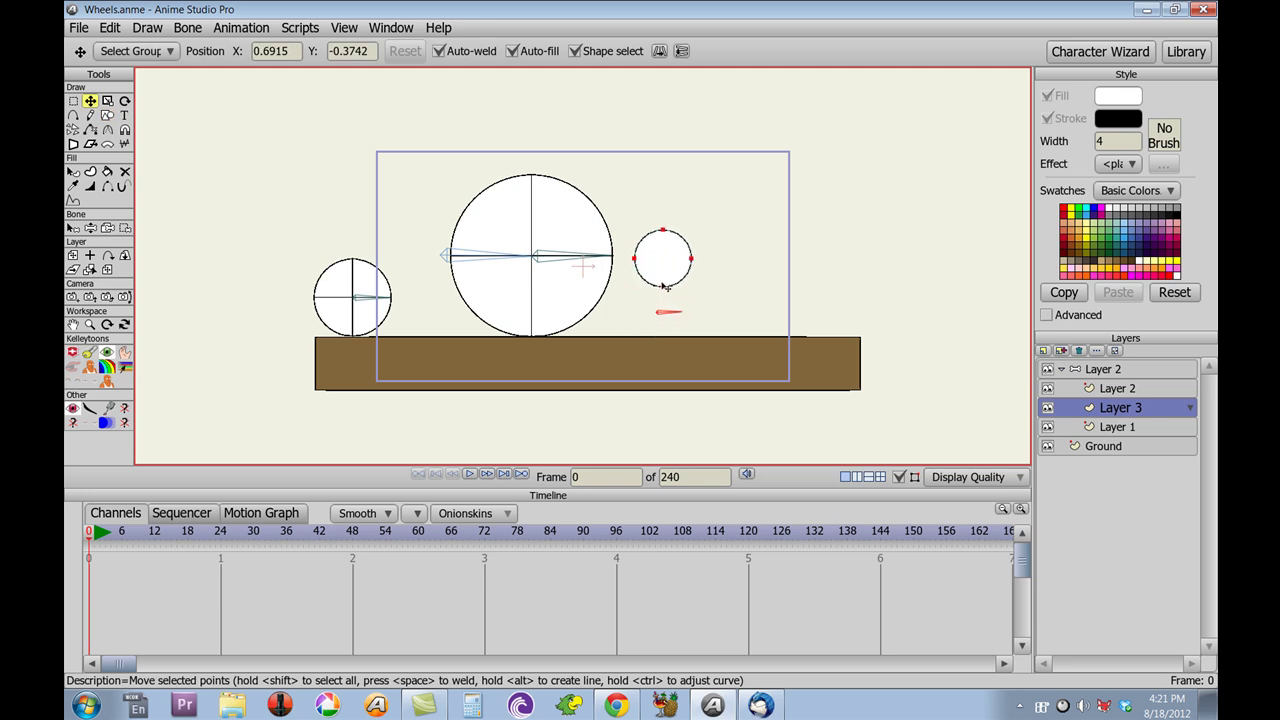
scroll(665, 287, up, 1)
- Add vertical and horizontal spoke lines across the small circle, then select its top and bottom points
key(a)
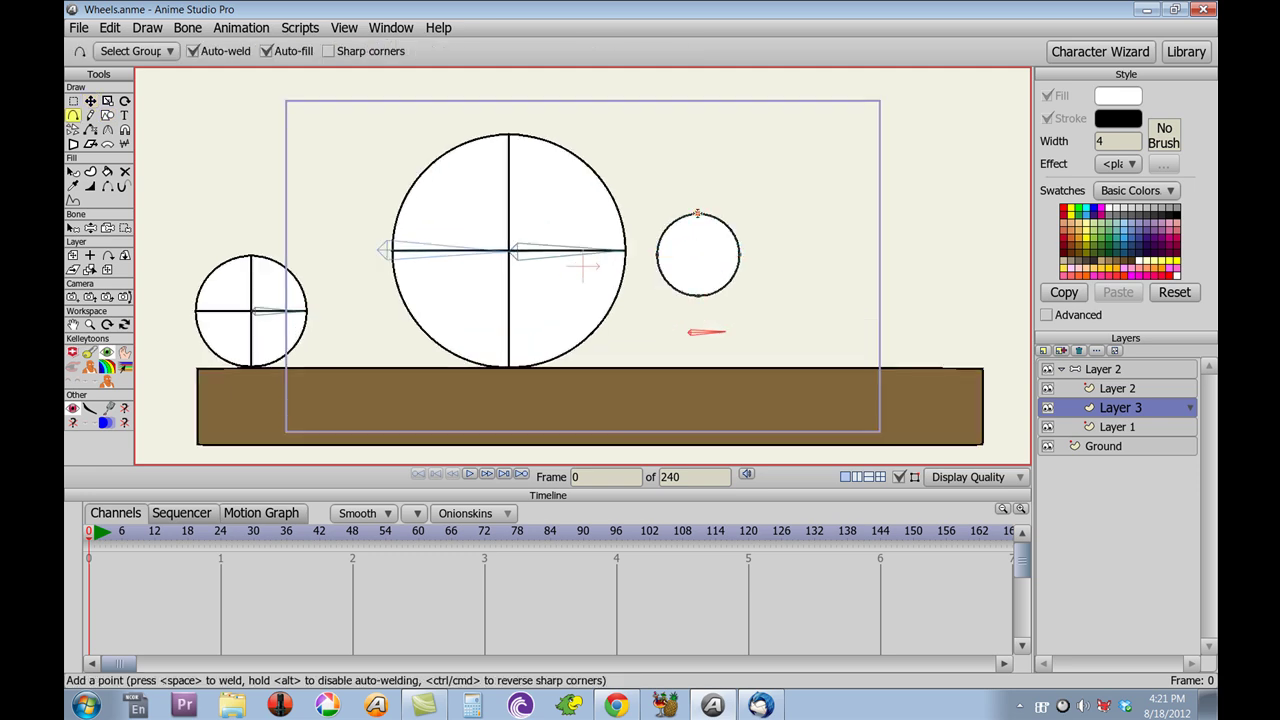
drag(697, 213, 697, 293)
drag(657, 254, 738, 254)
key(t)
click(704, 248)
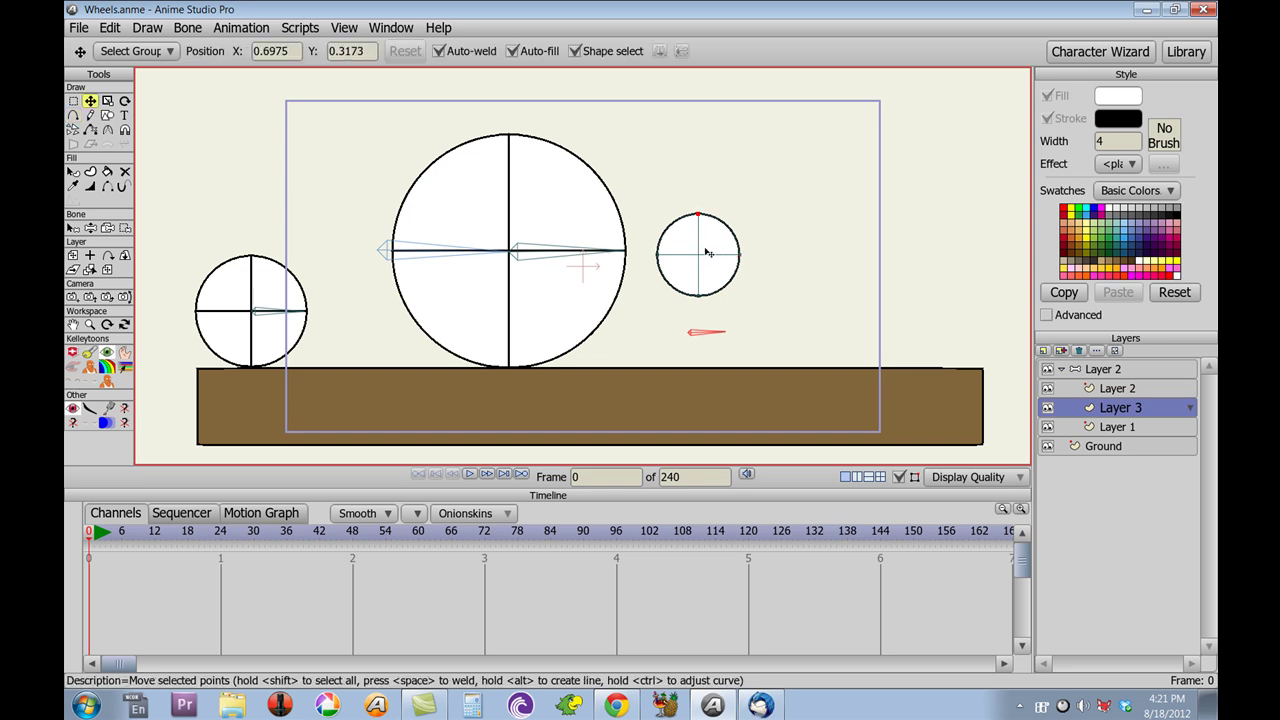
shift+click(697, 295)
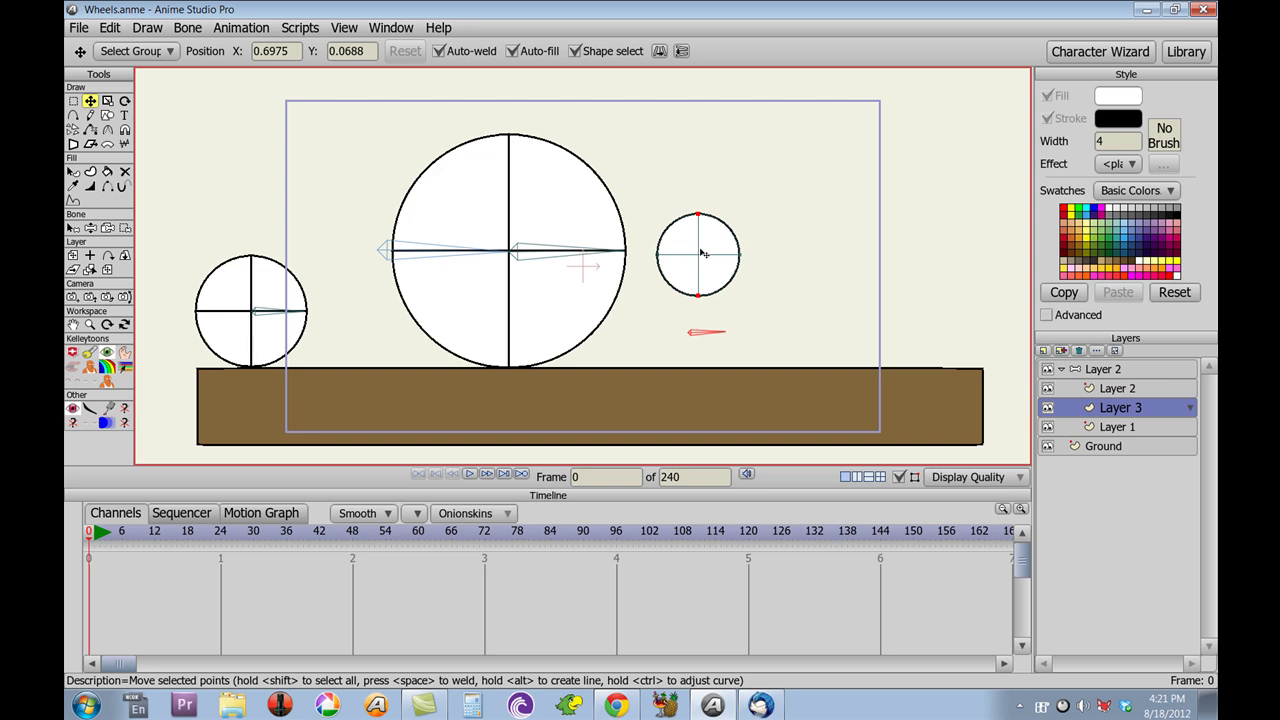
- Turn the small circle's horizontal spoke into a shape and select all the circle's points
key(q)
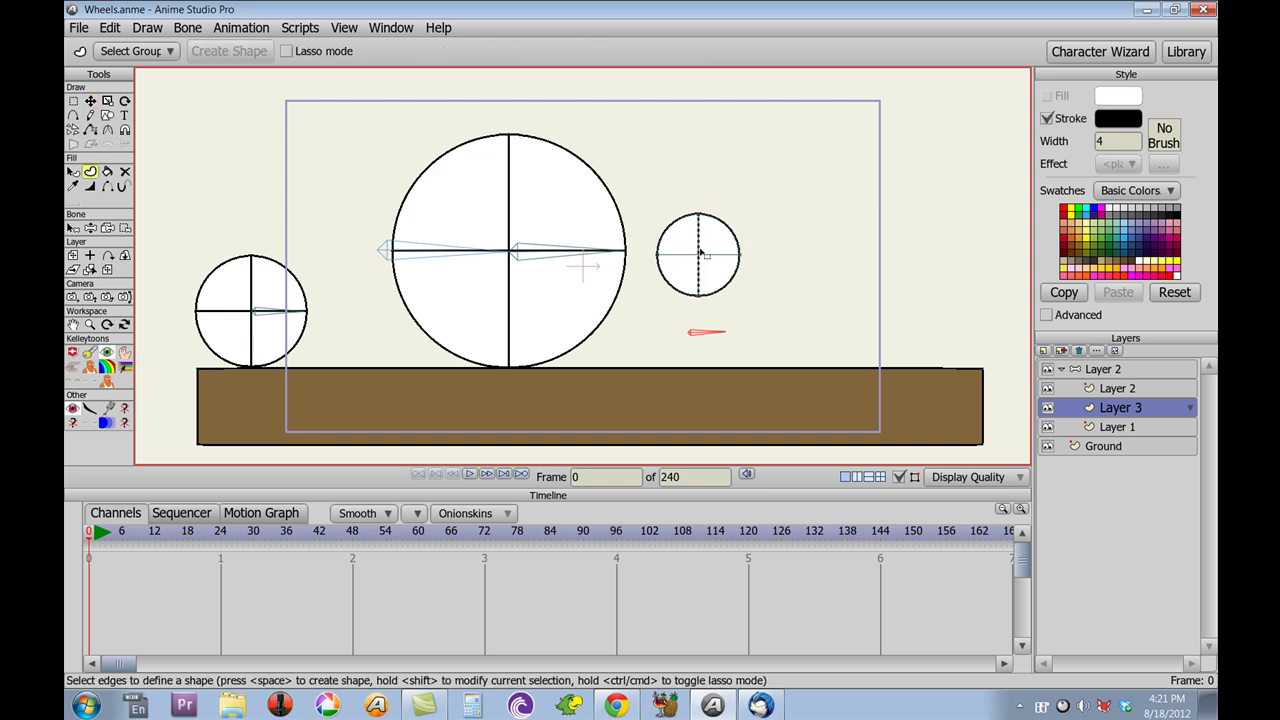
click(690, 256)
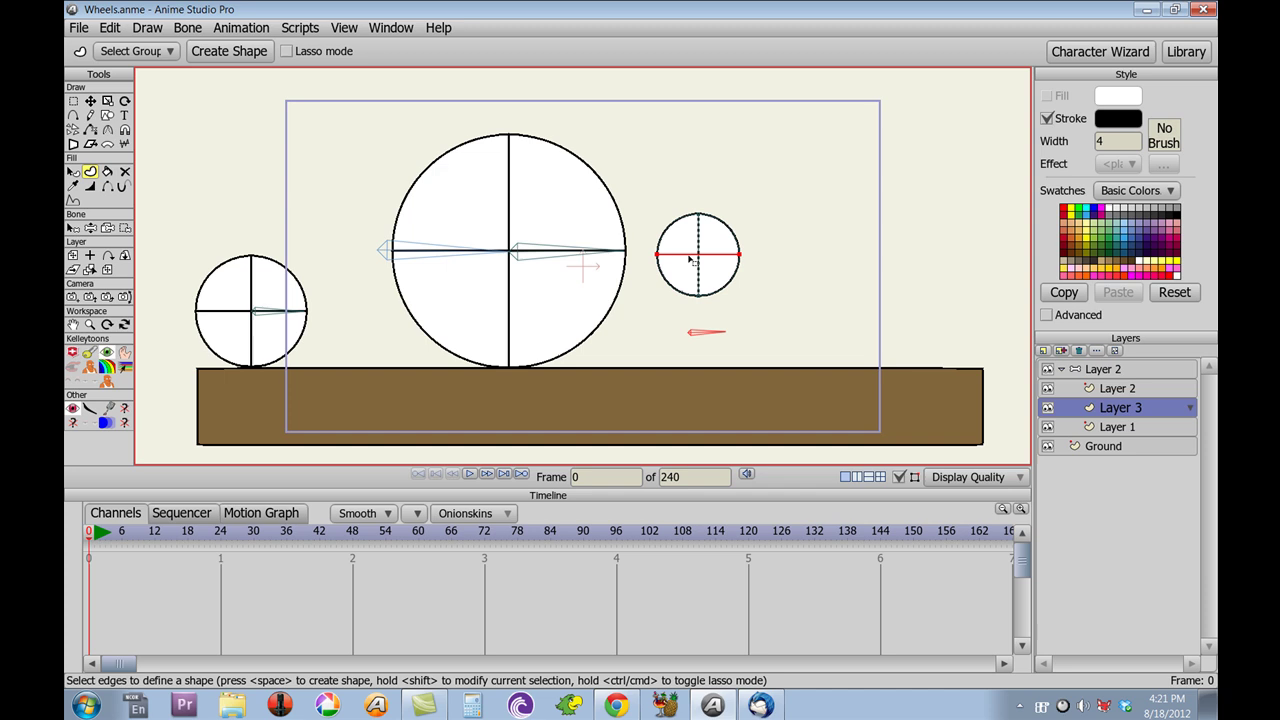
key(space)
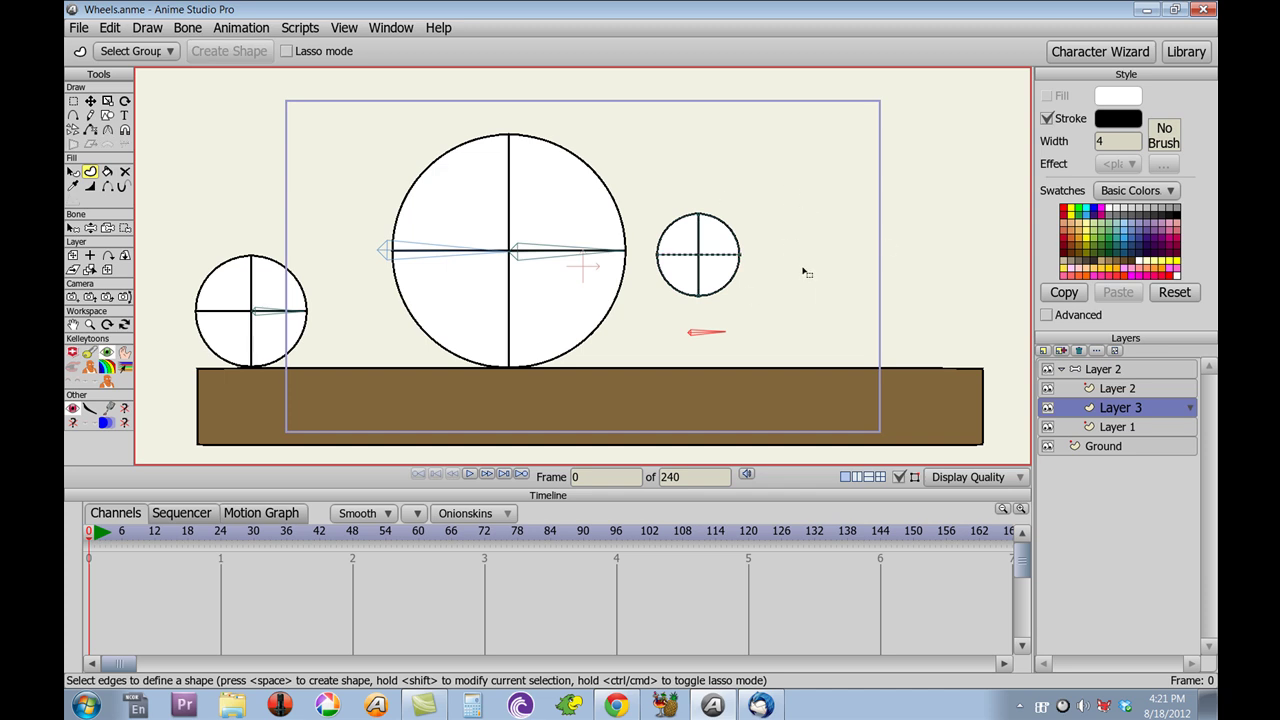
key(g)
drag(795, 318, 638, 168)
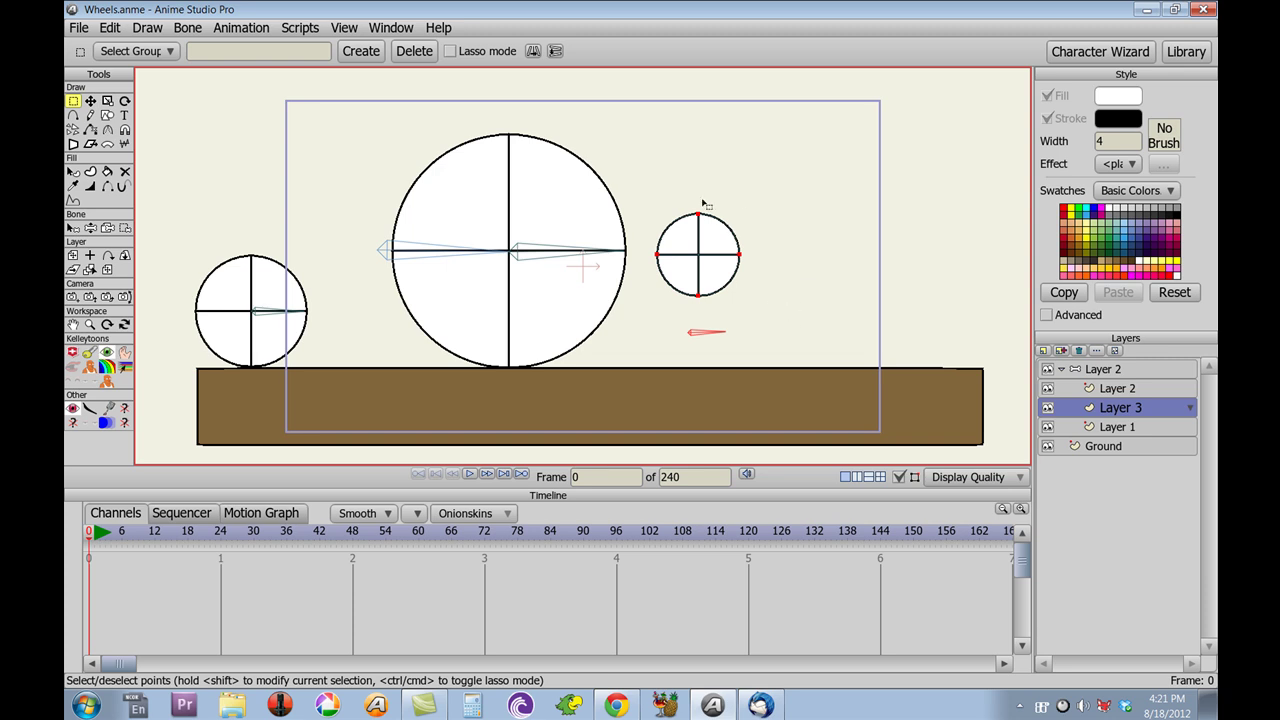
- Move the small wheel down onto the brown ground, nudging it until centred on its bone
key(e)
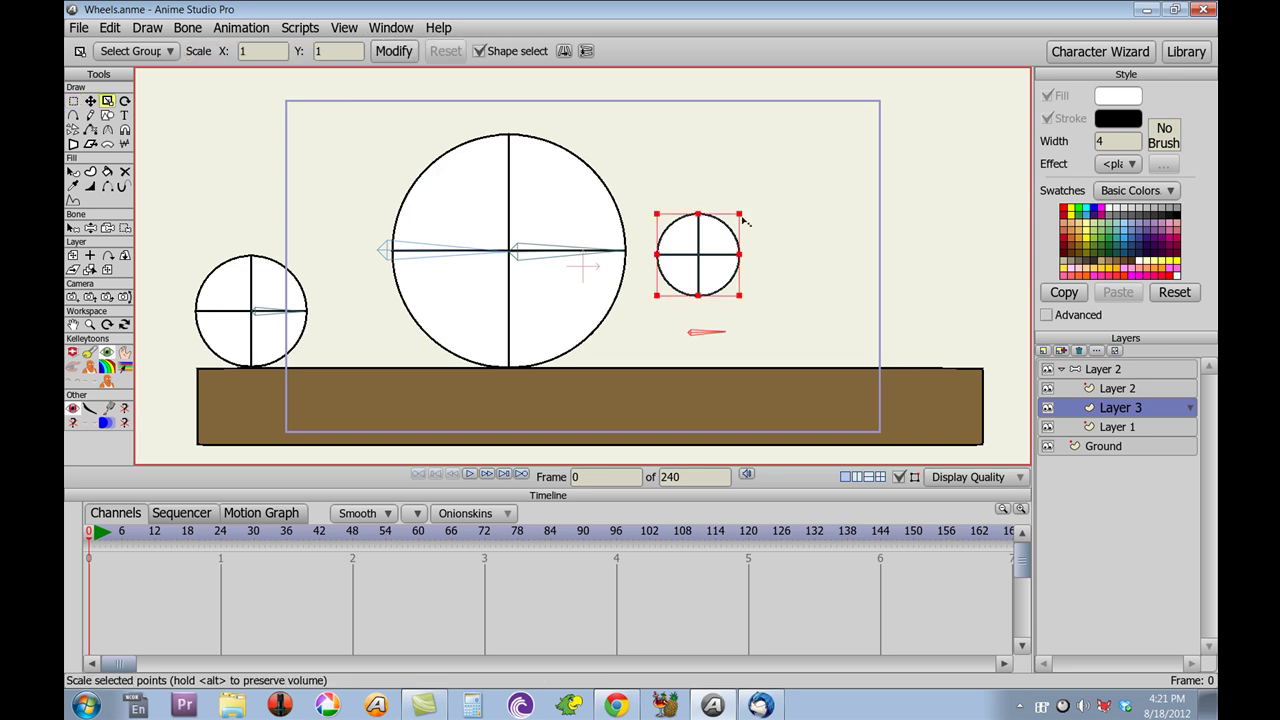
key(t)
drag(714, 247, 717, 320)
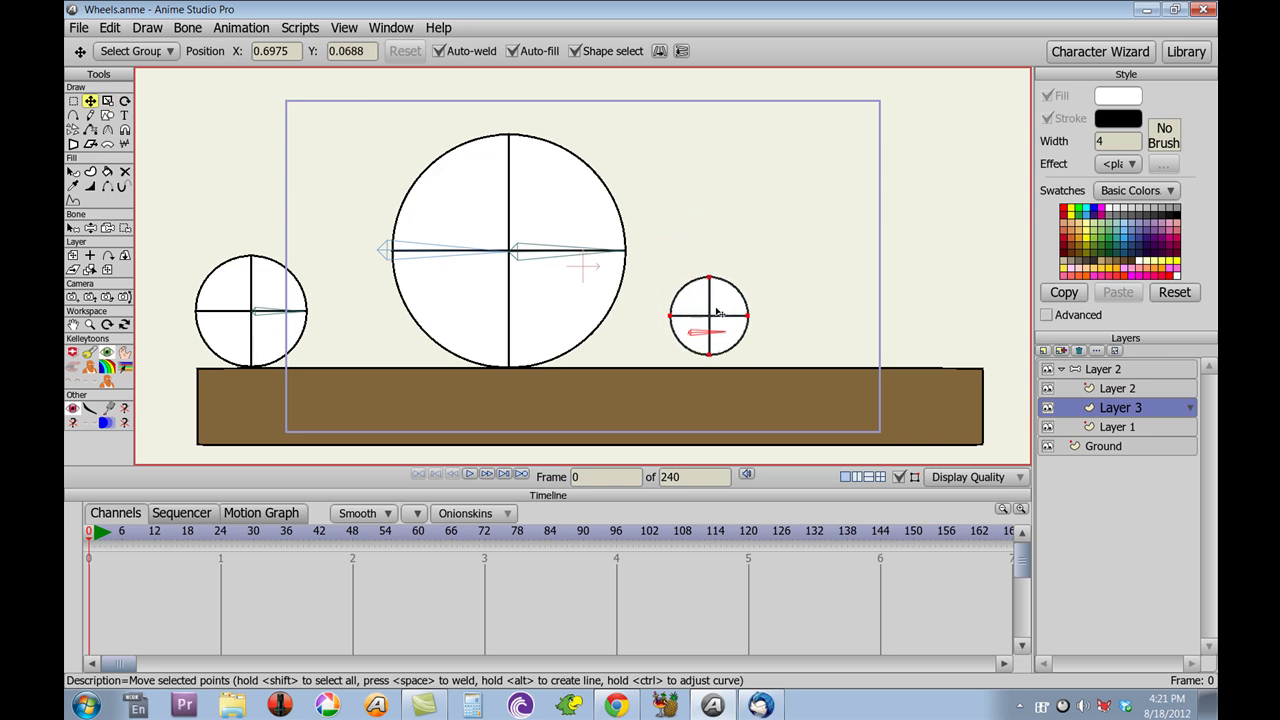
scroll(717, 320, up, 2)
scroll(800, 354, up, 2)
scroll(760, 345, up, 2)
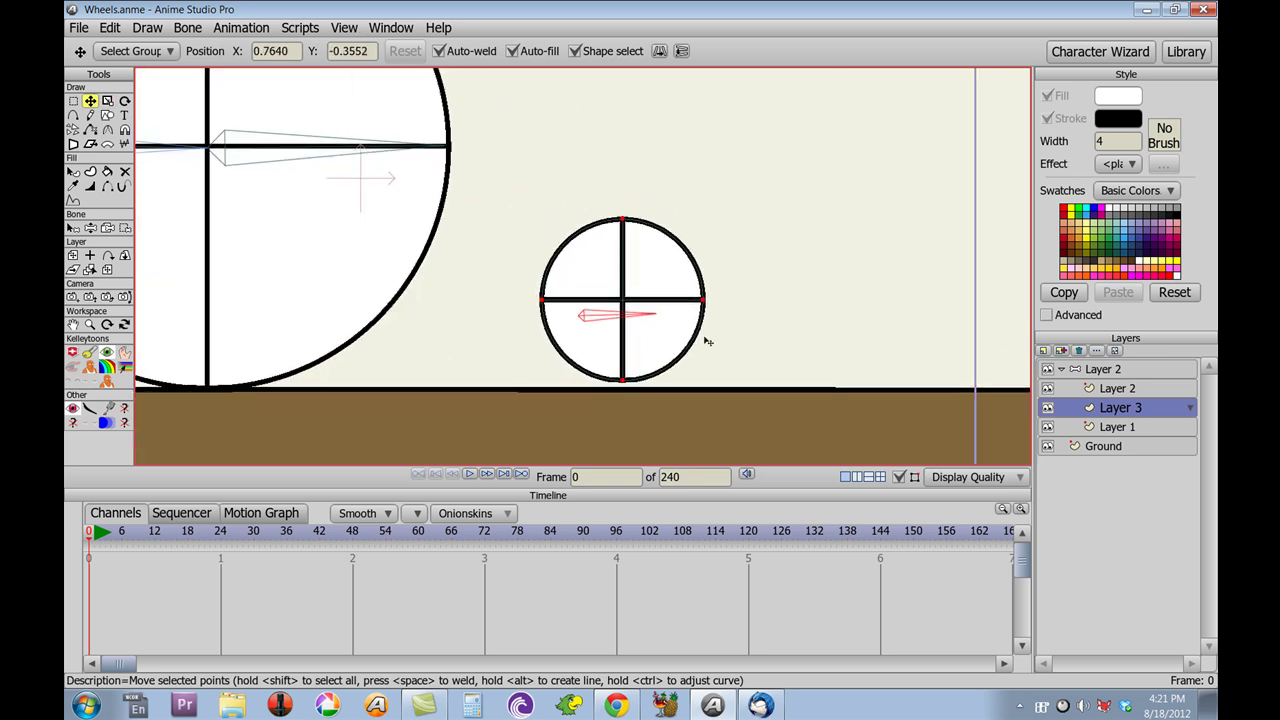
scroll(703, 340, up, 2)
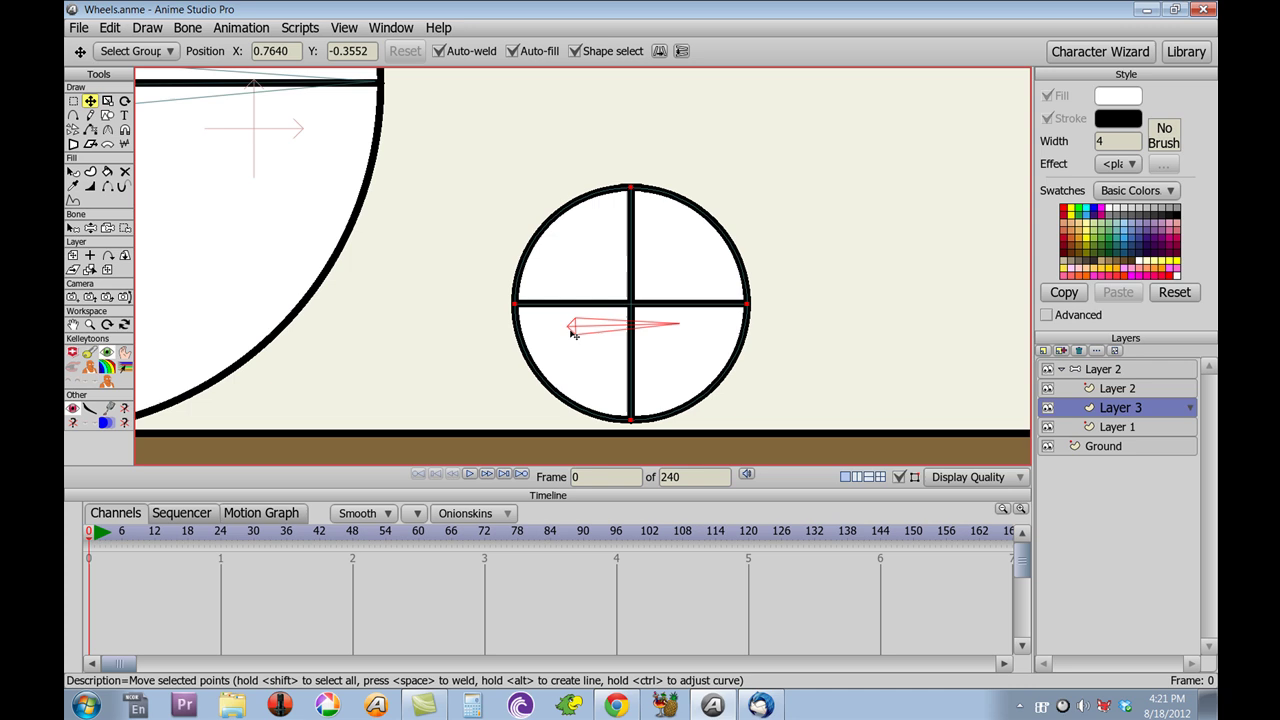
drag(663, 283, 604, 307)
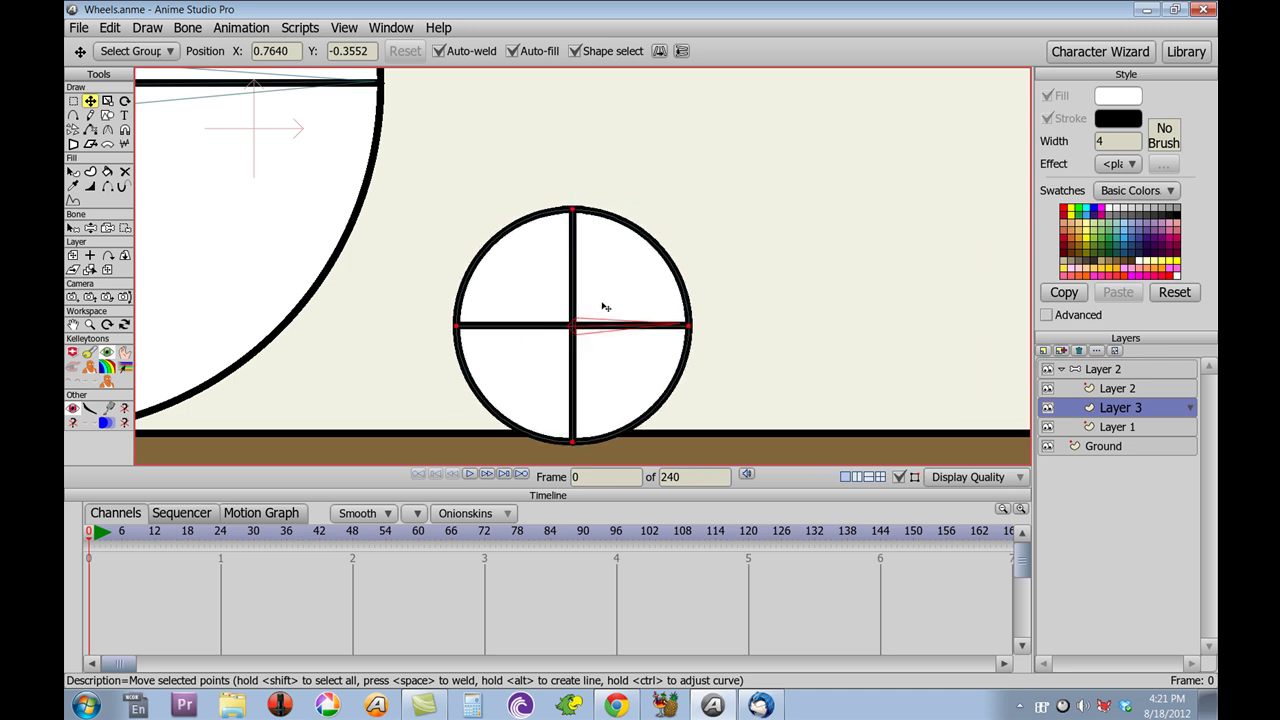
drag(605, 307, 601, 305)
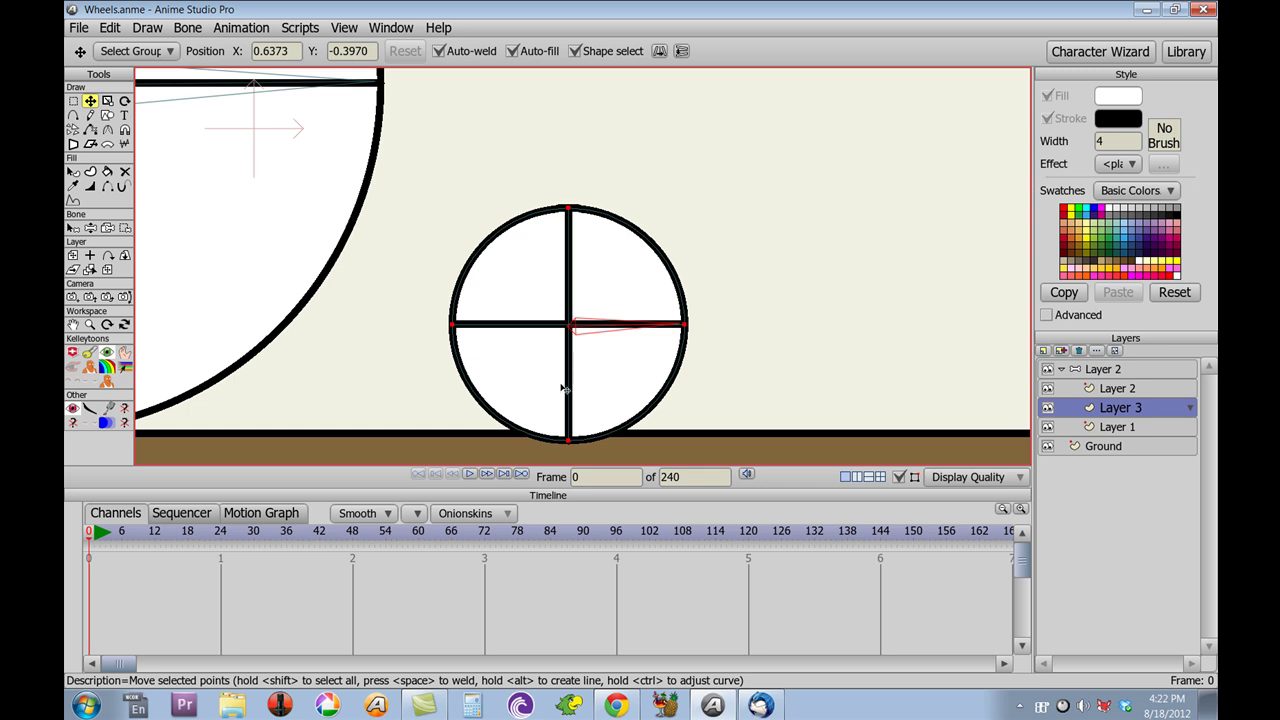
drag(562, 387, 562, 373)
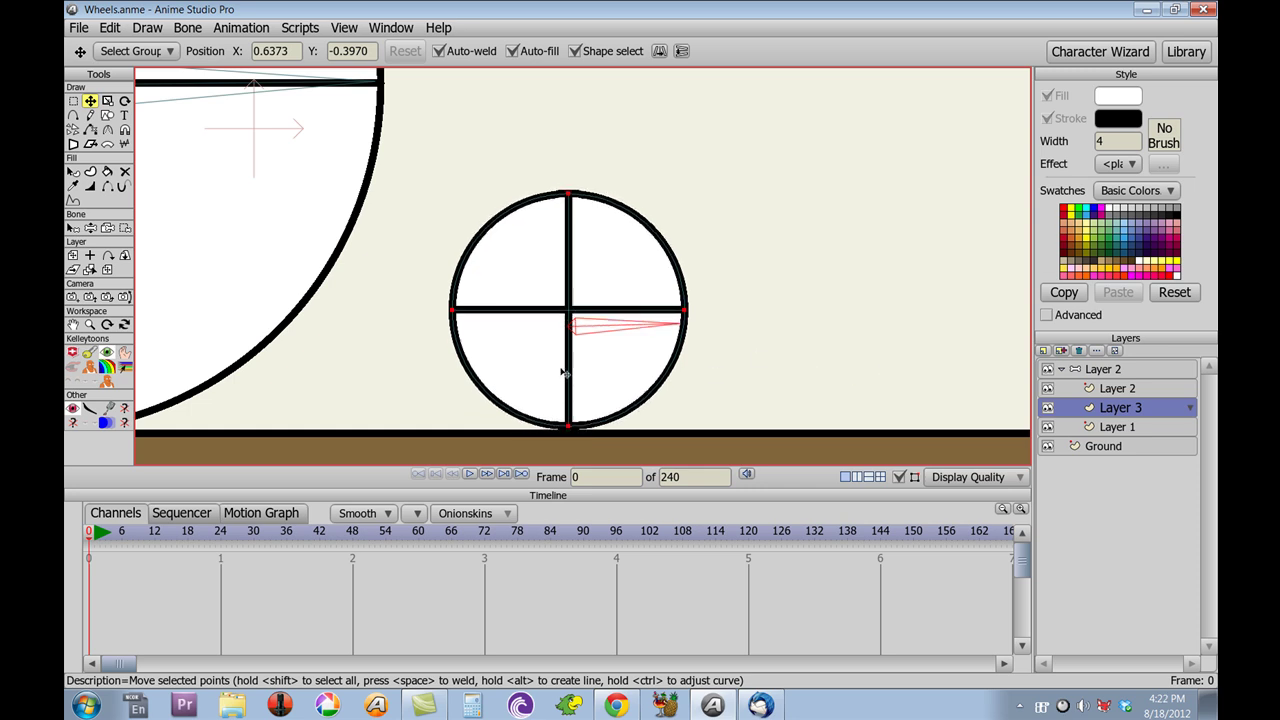
- On Layer 2, move the small wheel's bone up onto its horizontal spoke, then frame all three wheels
click(1122, 370)
drag(596, 331, 595, 317)
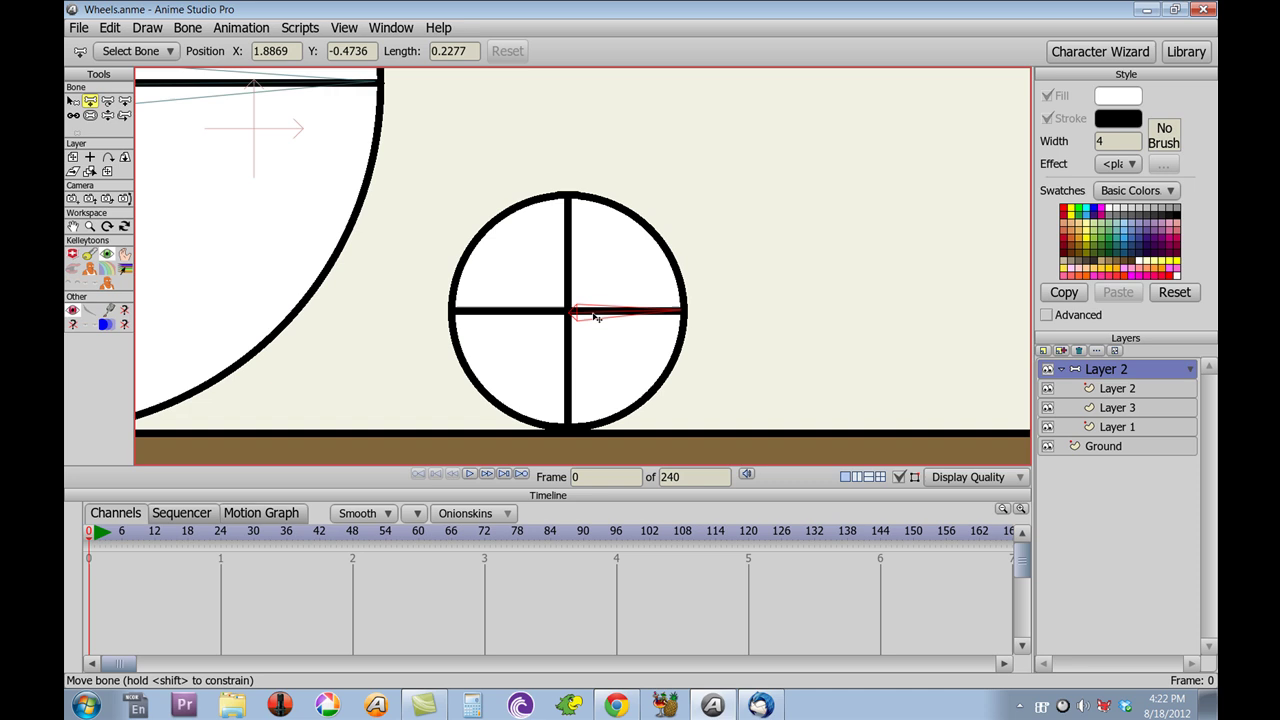
drag(586, 309, 588, 306)
scroll(772, 358, down, 3)
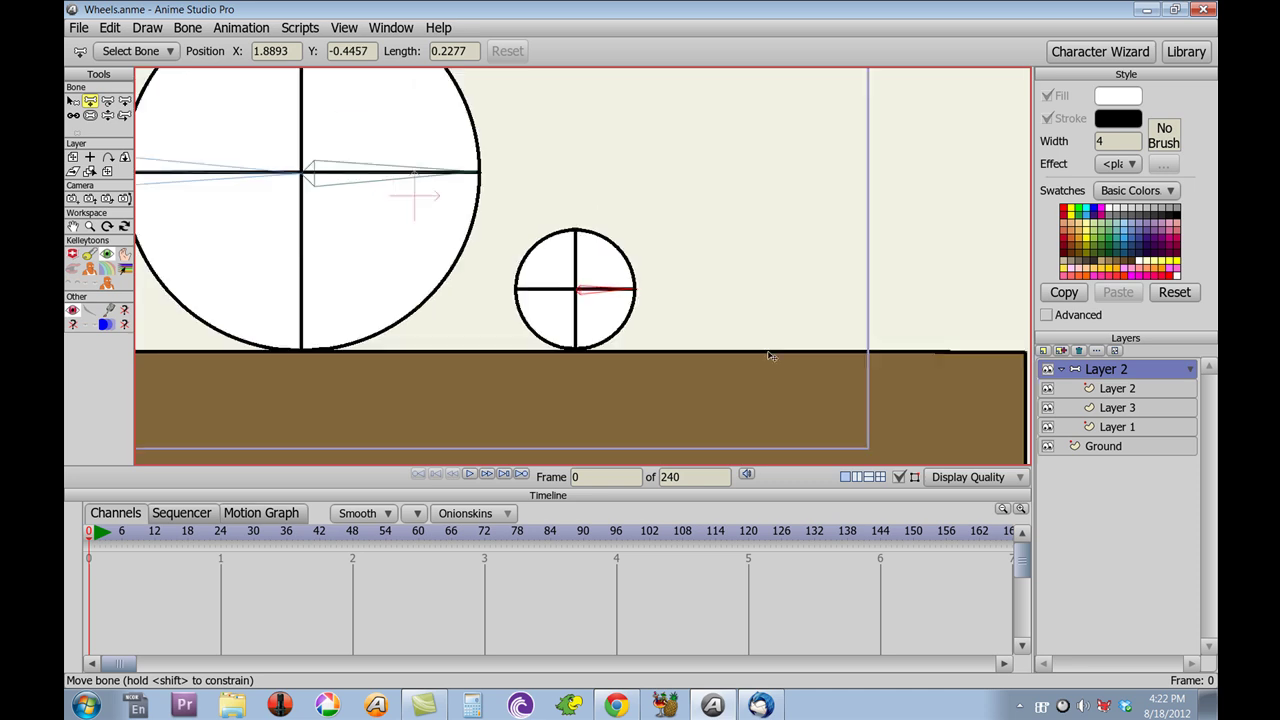
scroll(766, 357, down, 2)
drag(832, 213, 886, 269)
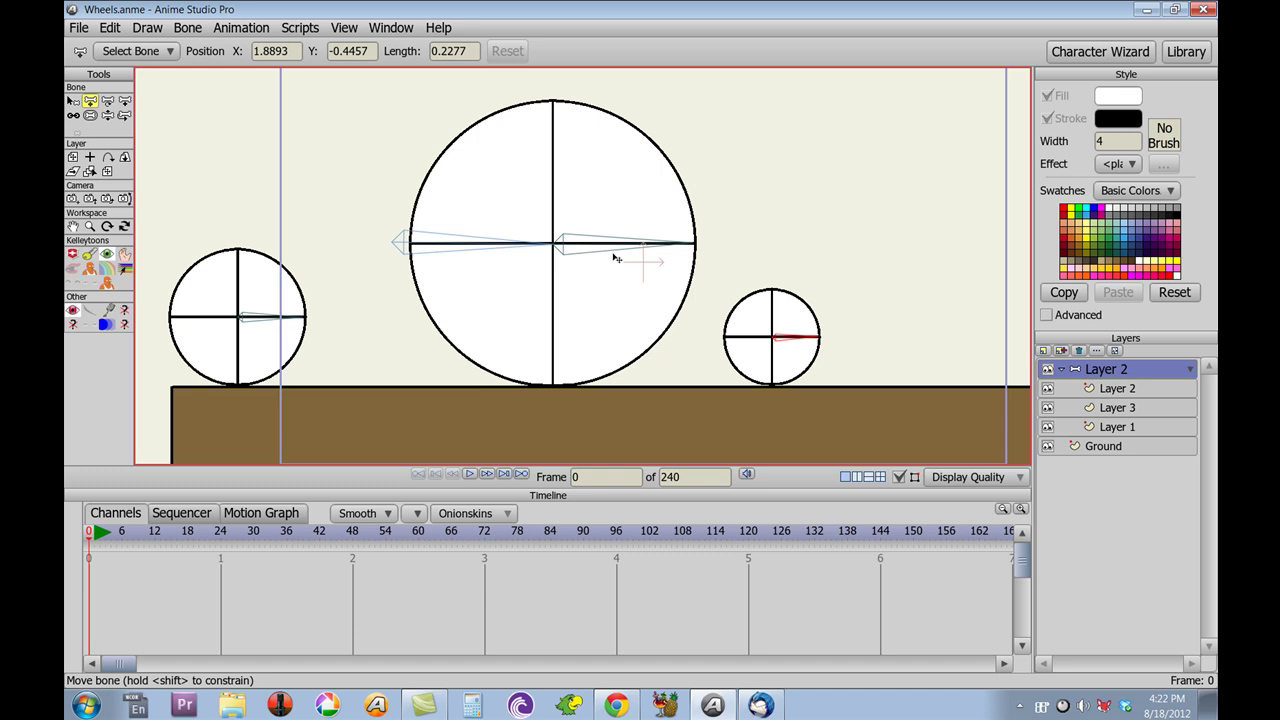
- Select each wheel's bone to check names, ending on the small right wheel's bone
key(b)
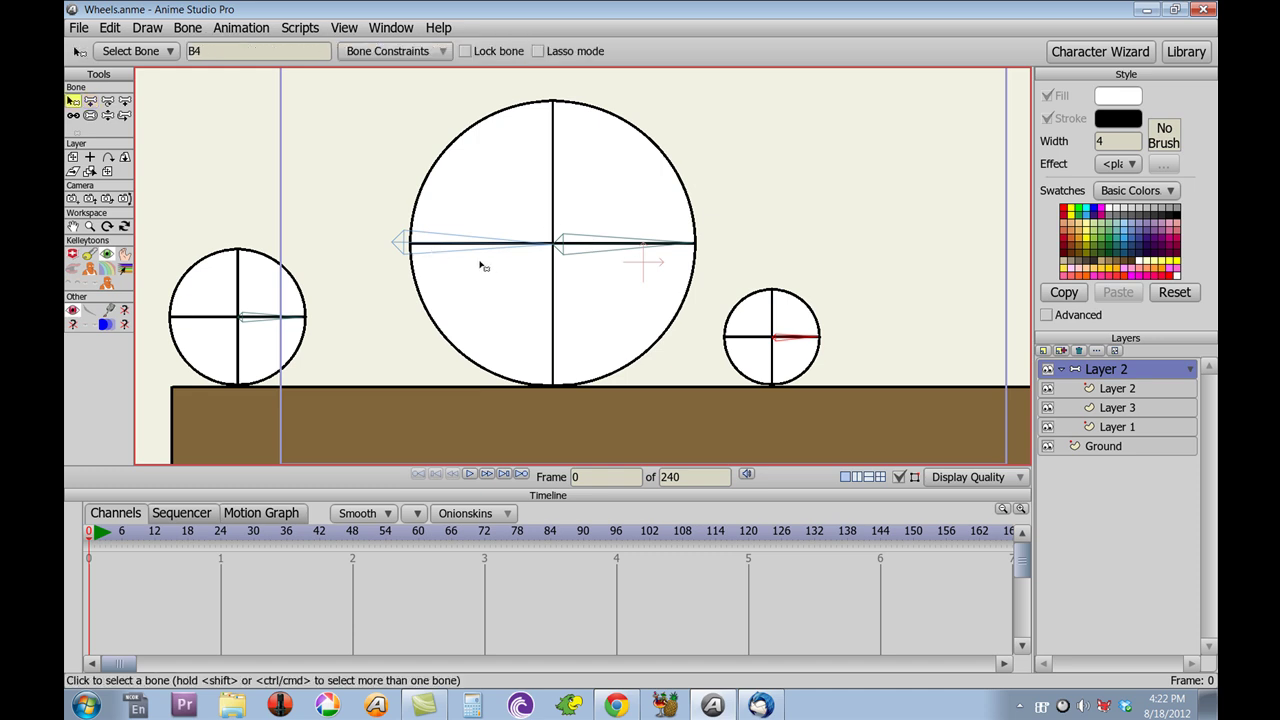
click(430, 242)
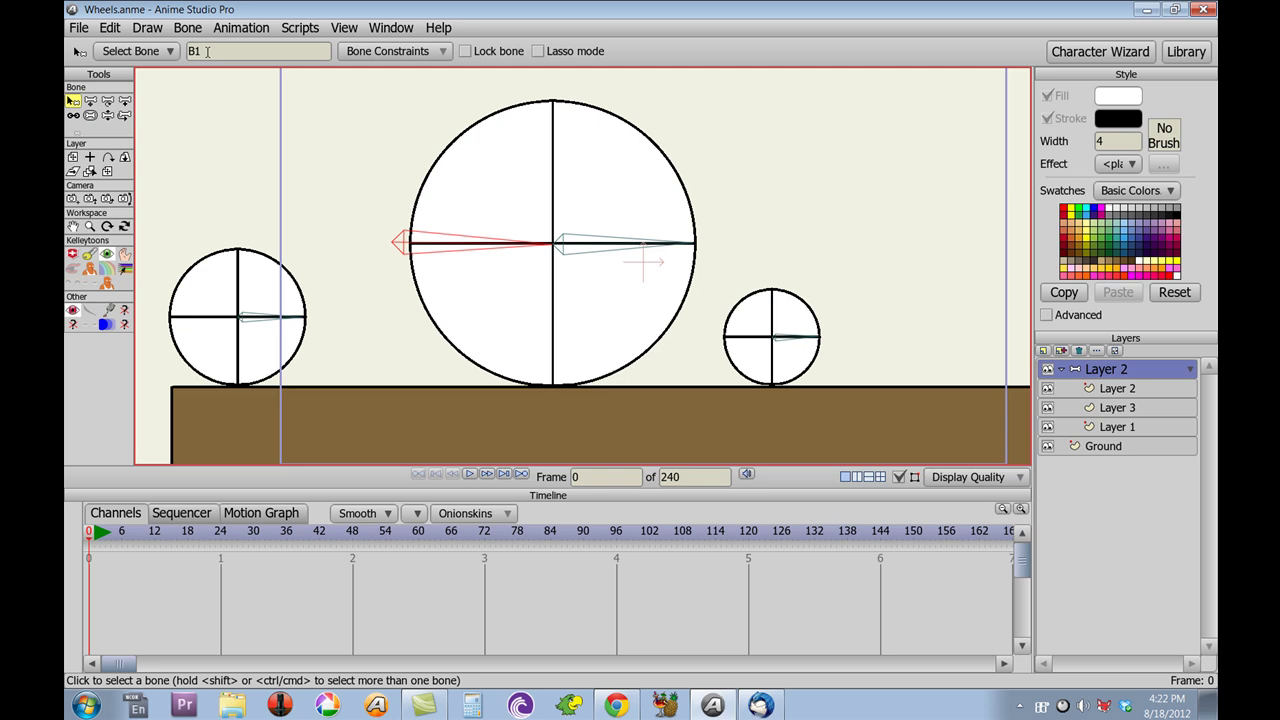
click(601, 246)
text(_Test)
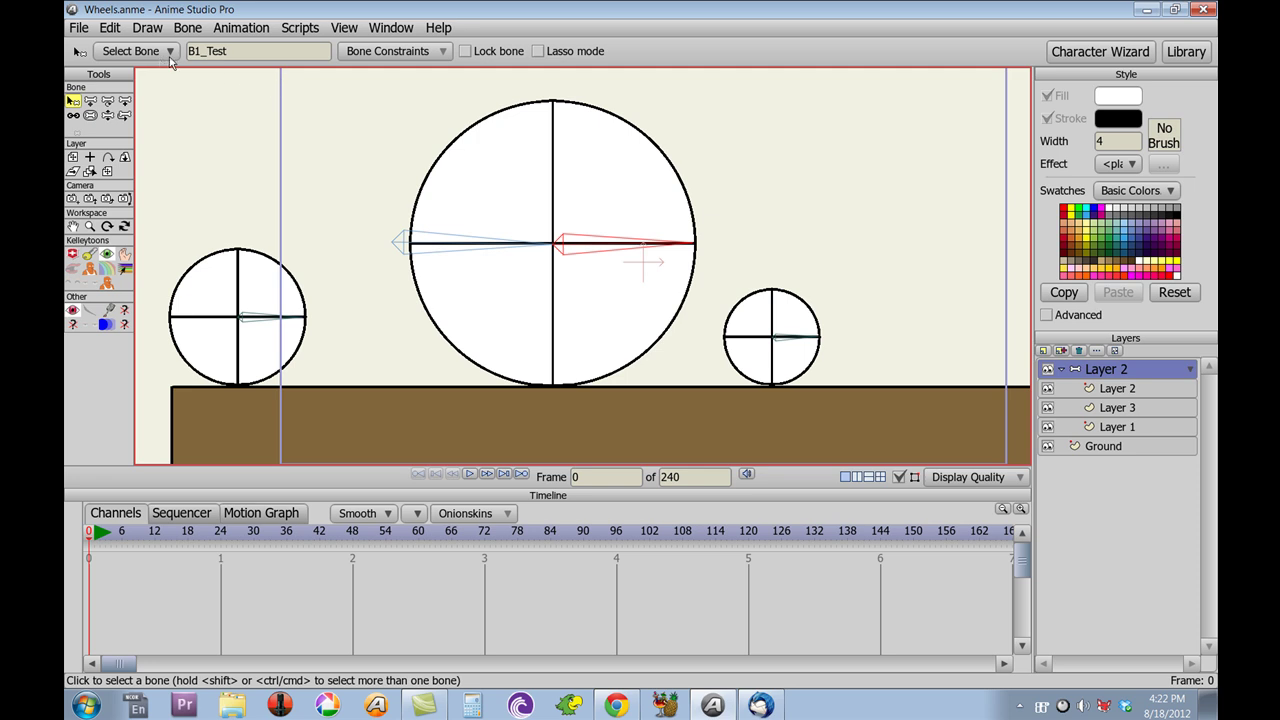
click(266, 322)
click(578, 255)
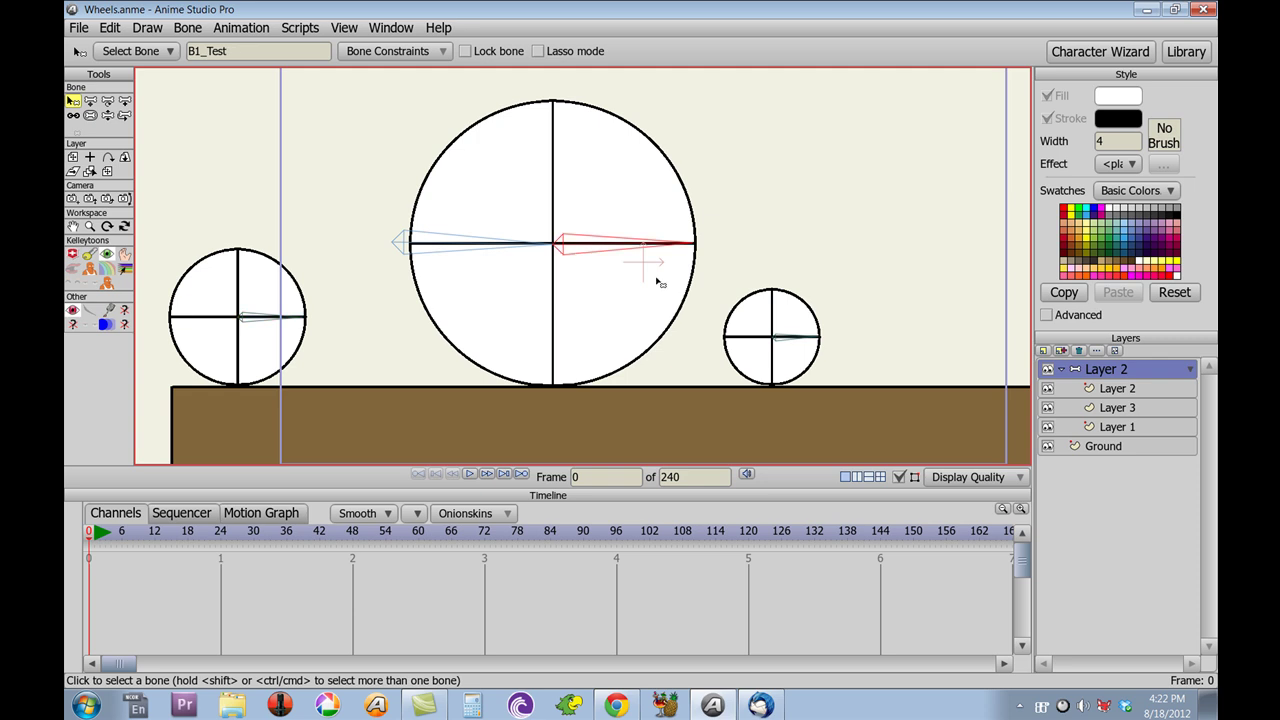
click(790, 340)
- Rename the selected bone from B4 to B1_Whatever
double_click(268, 57)
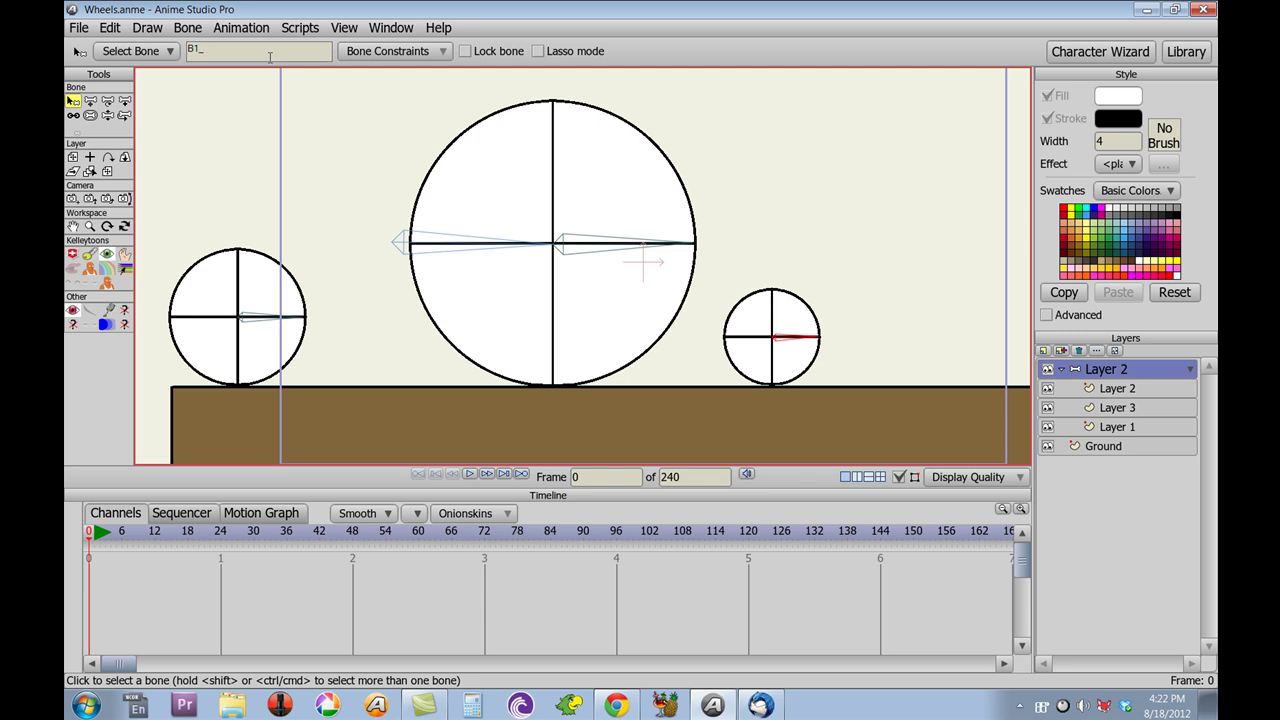
text(Whatever)
key(Return)
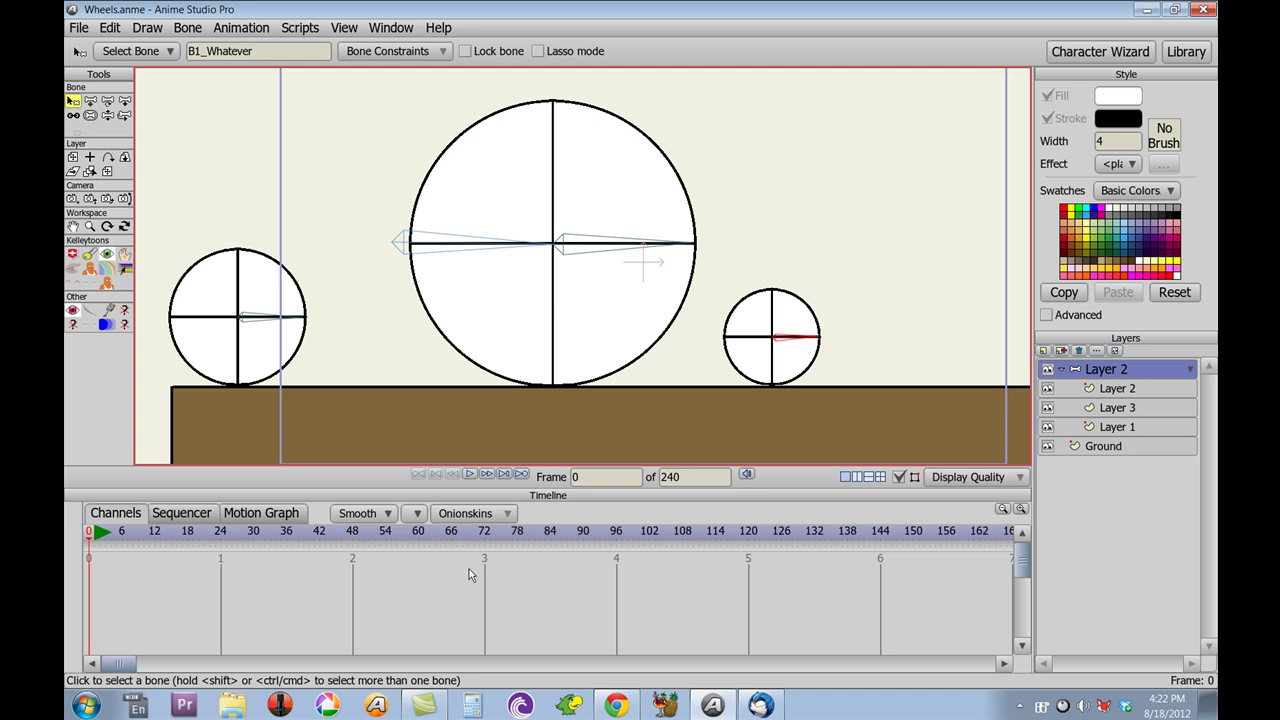
- At frame 60, test-roll the wheels by dragging the parent bone right, then undo it
click(419, 532)
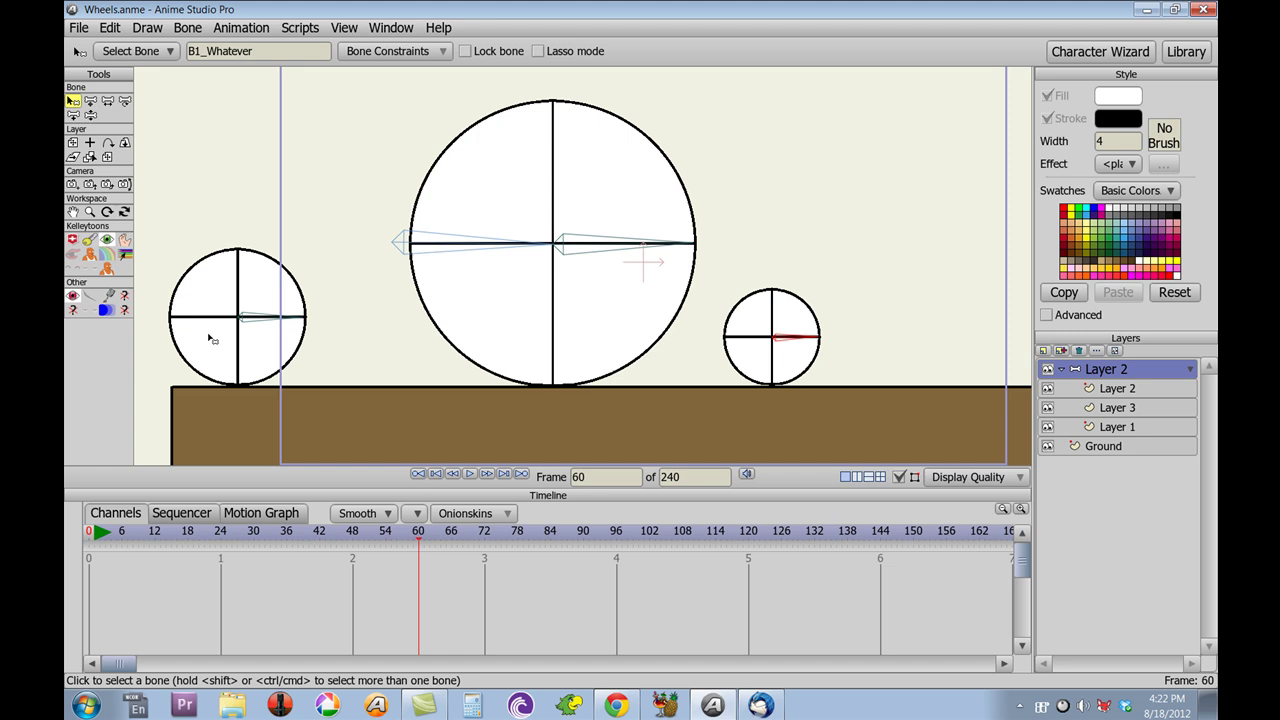
click(124, 310)
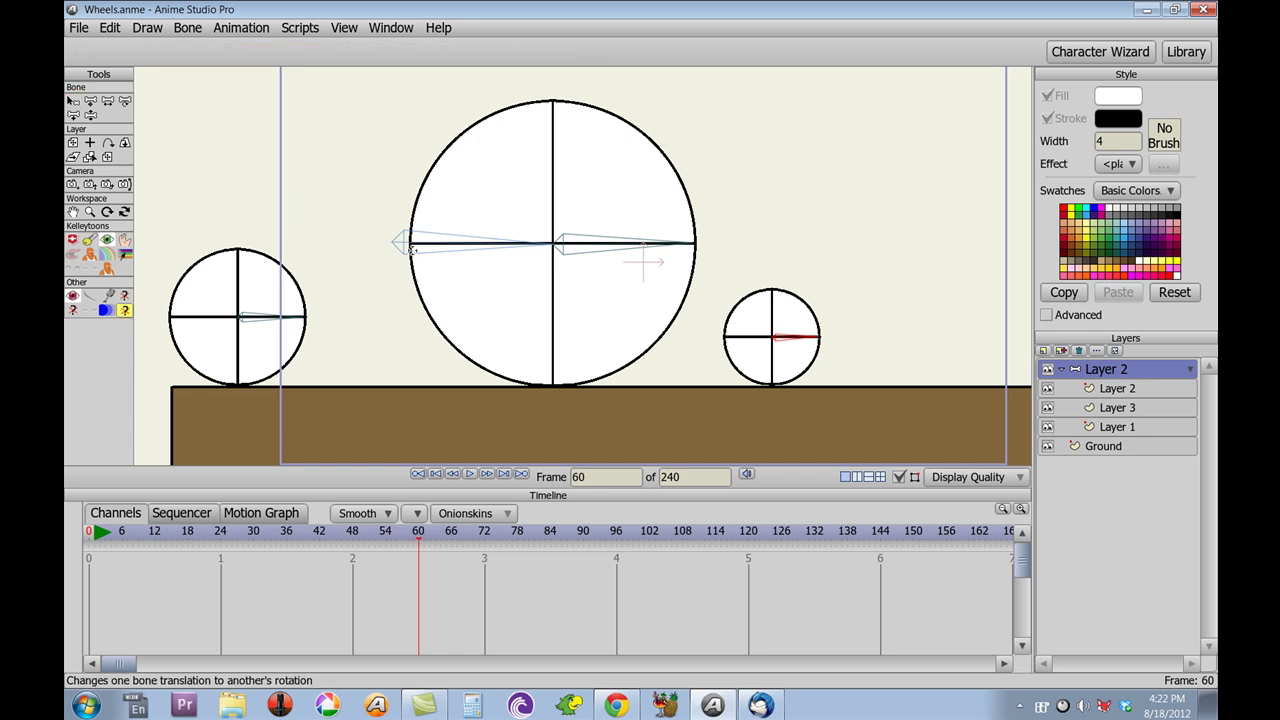
mouse_move(411, 247)
mouse_down()
mouse_move(645, 243)
mouse_move(337, 238)
mouse_move(655, 240)
mouse_move(543, 241)
mouse_up()
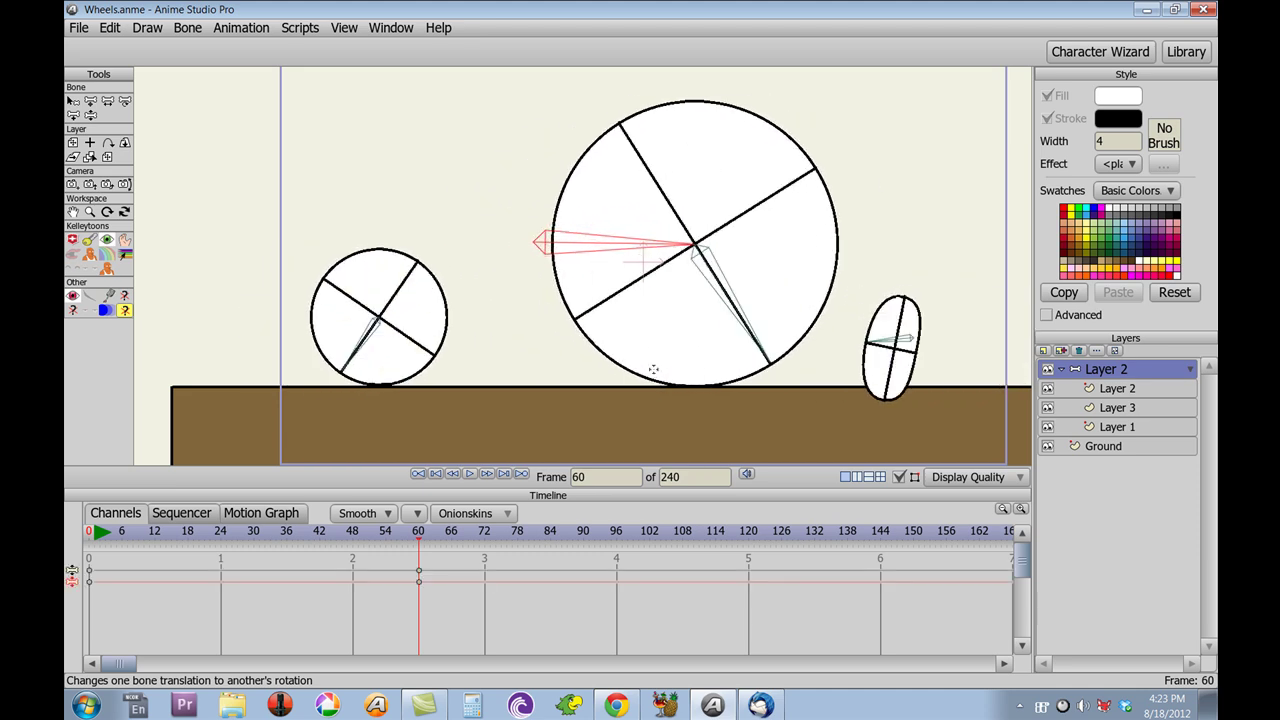
key(ctrl+z)
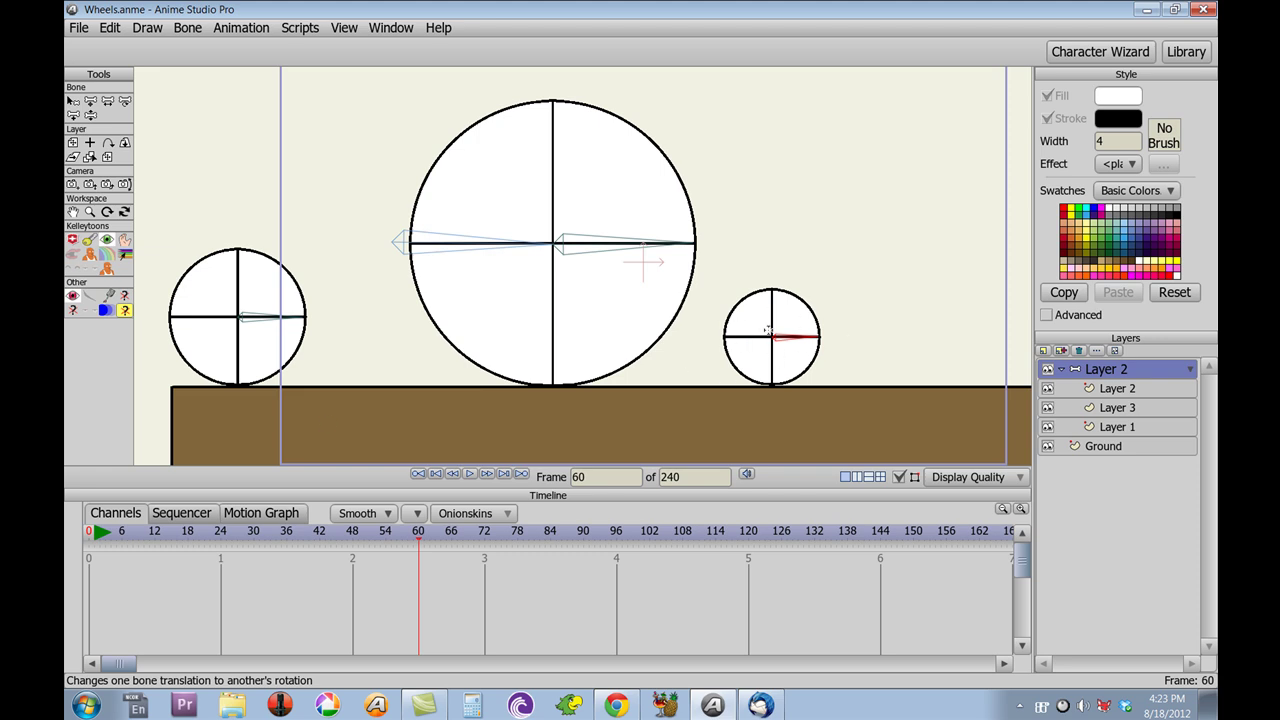
- At frame 0, bind the small right wheel's Layer 3 to its wheel bone
click(1127, 415)
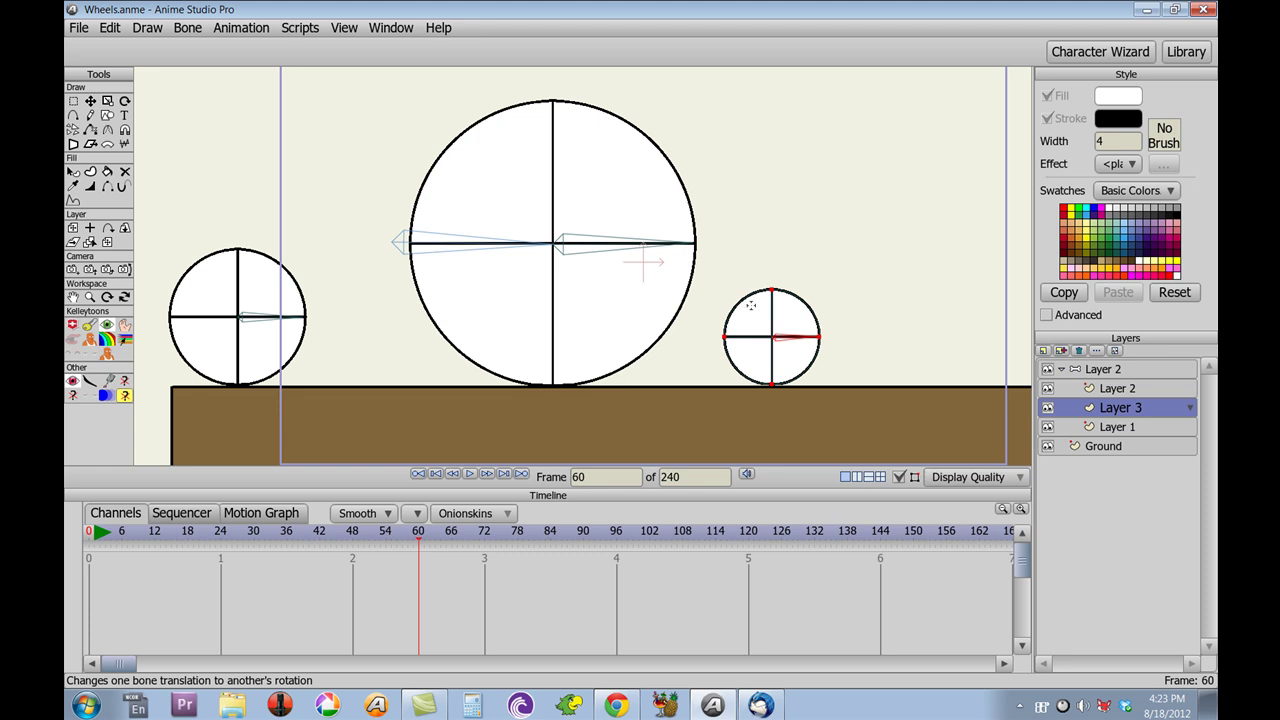
click(1078, 370)
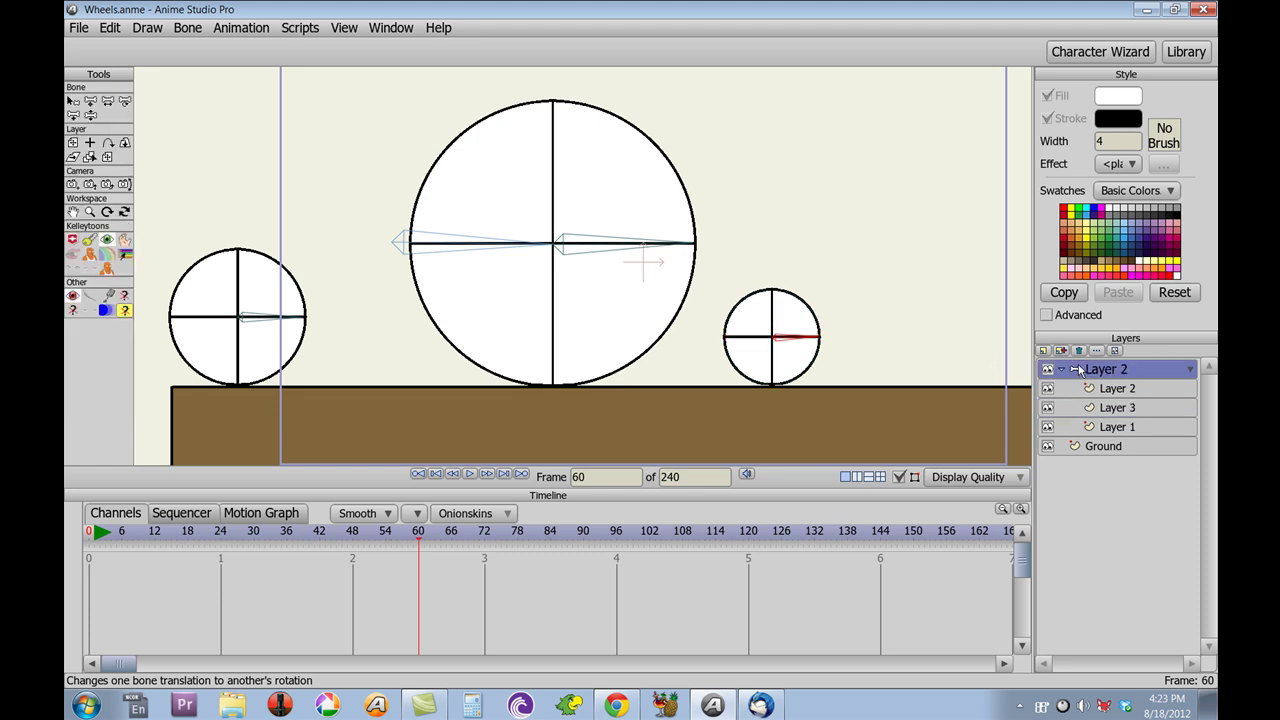
click(1130, 408)
key(ctrl+shift+Left)
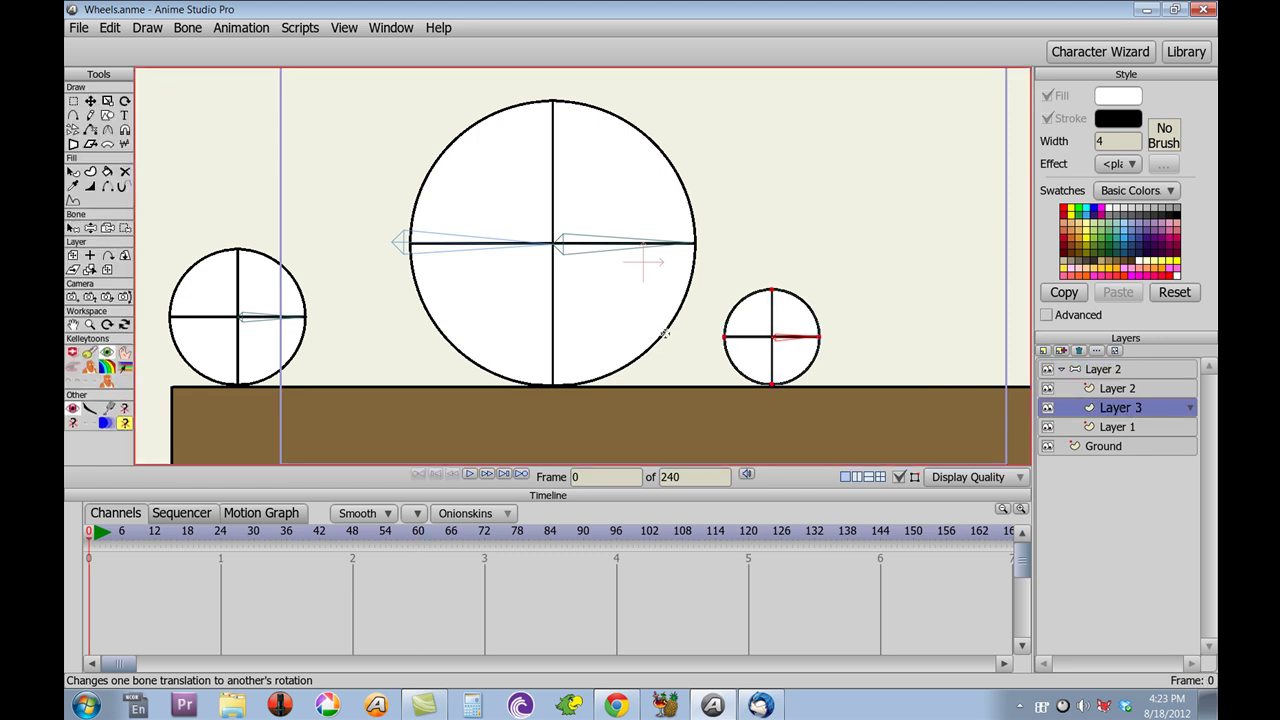
click(107, 228)
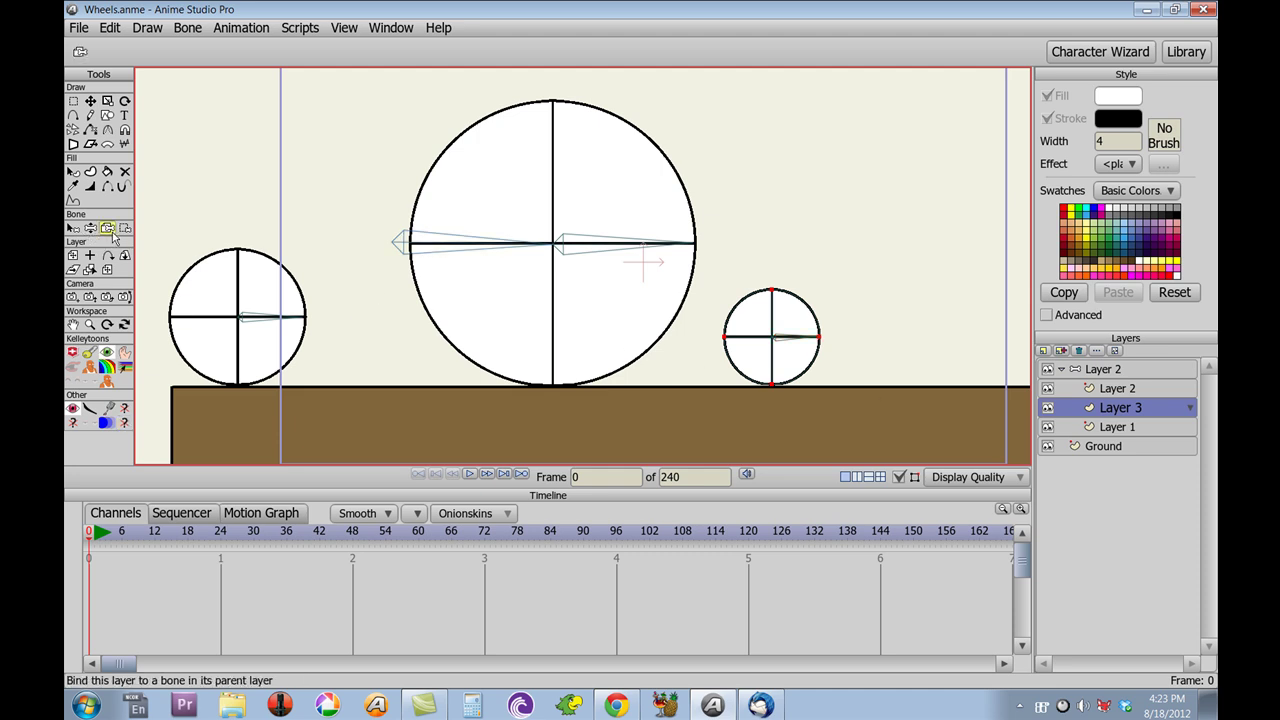
click(792, 341)
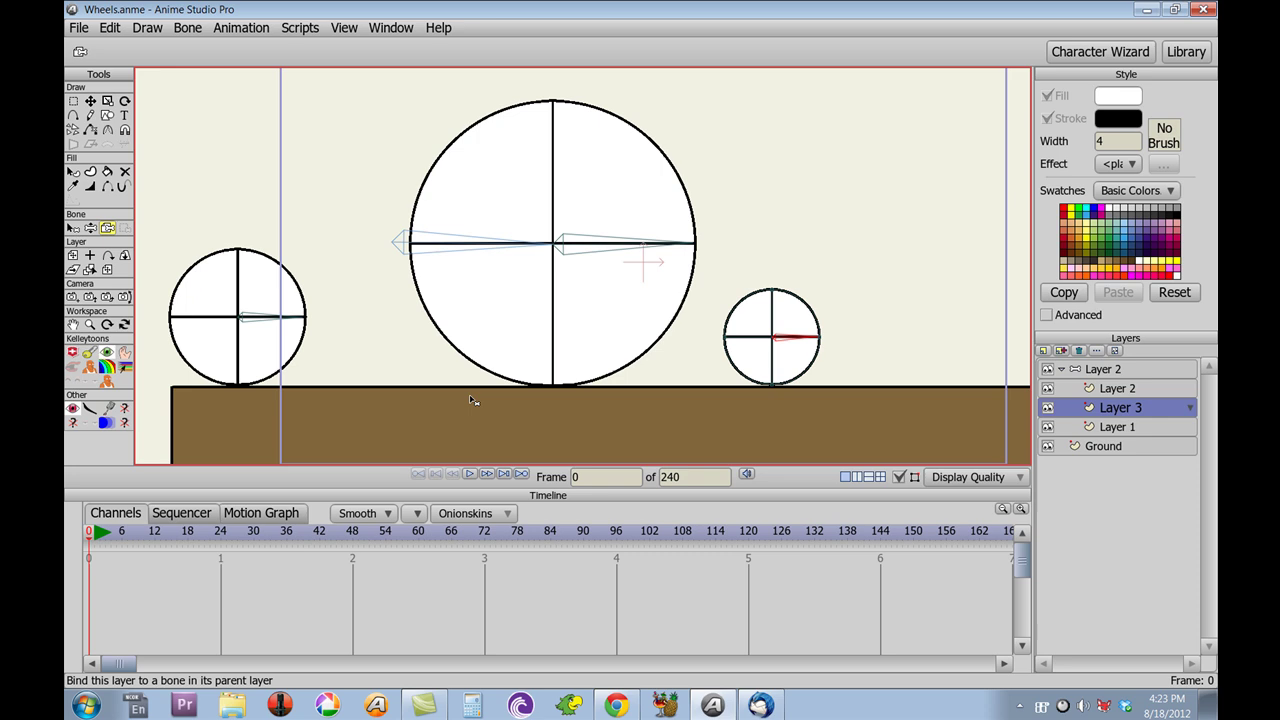
- At frame 60, drag Layer 2's big wheel bone right so all three wheels roll
click(1137, 370)
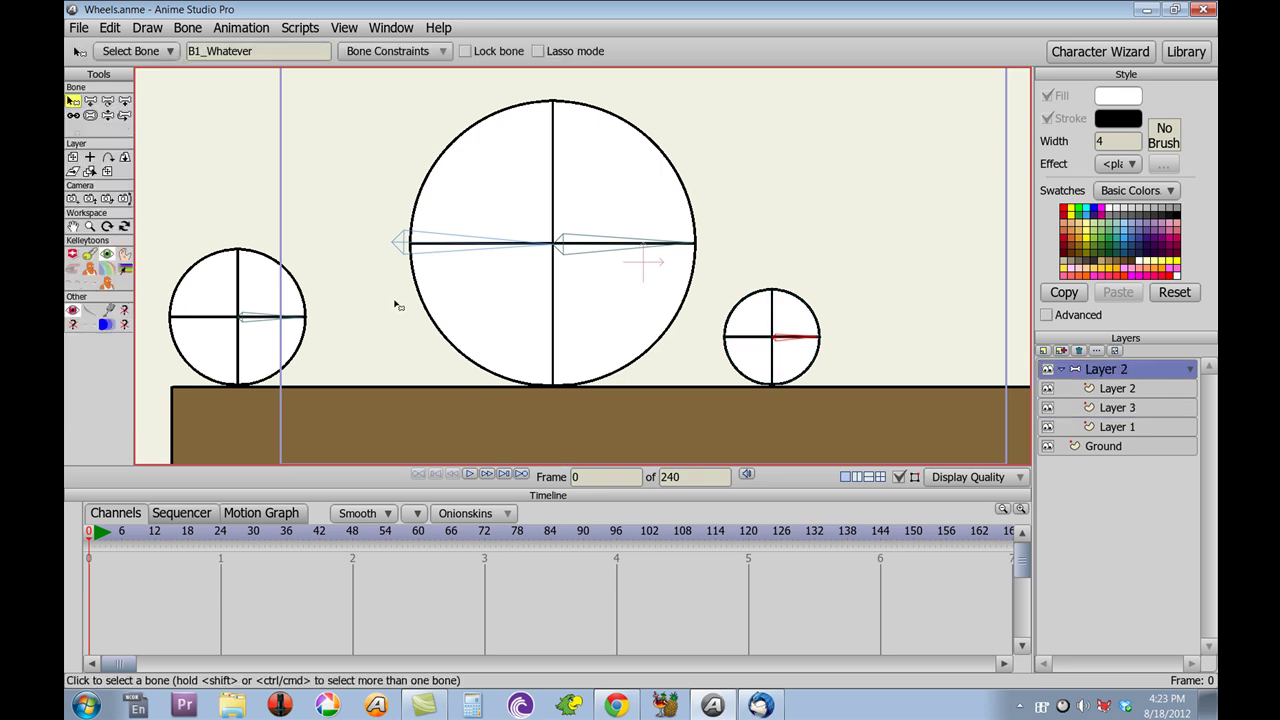
click(419, 531)
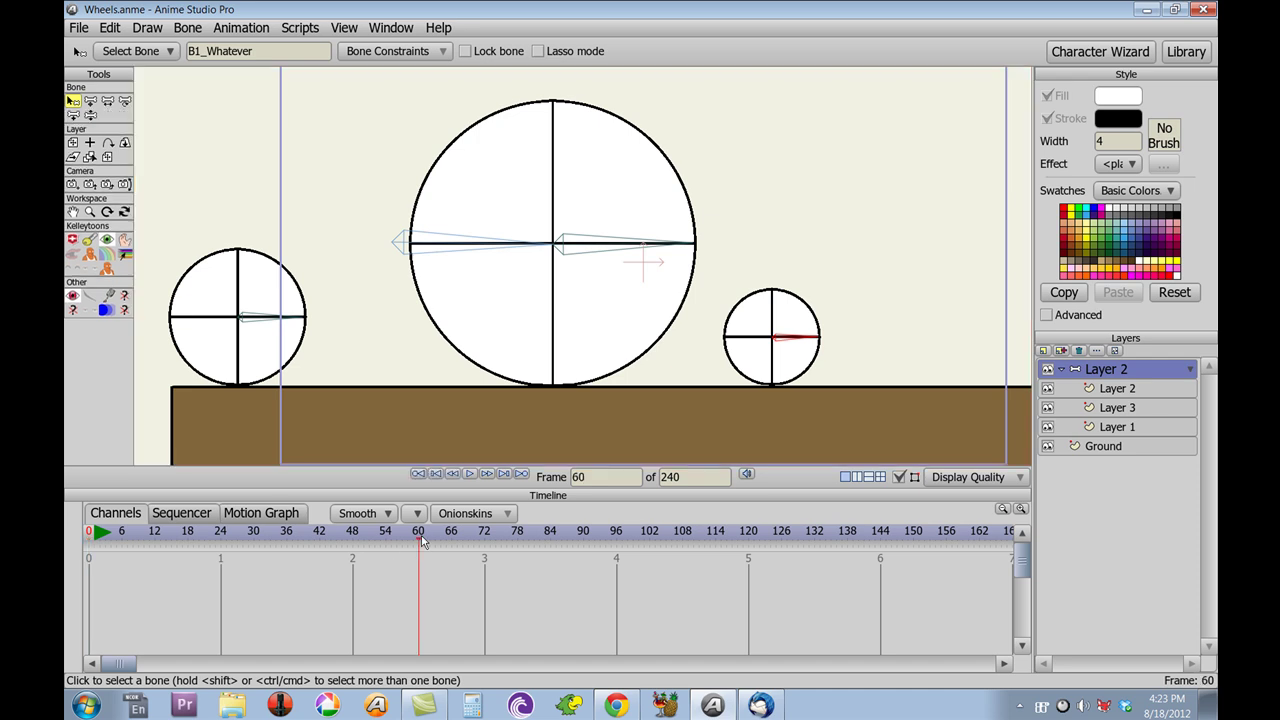
click(123, 311)
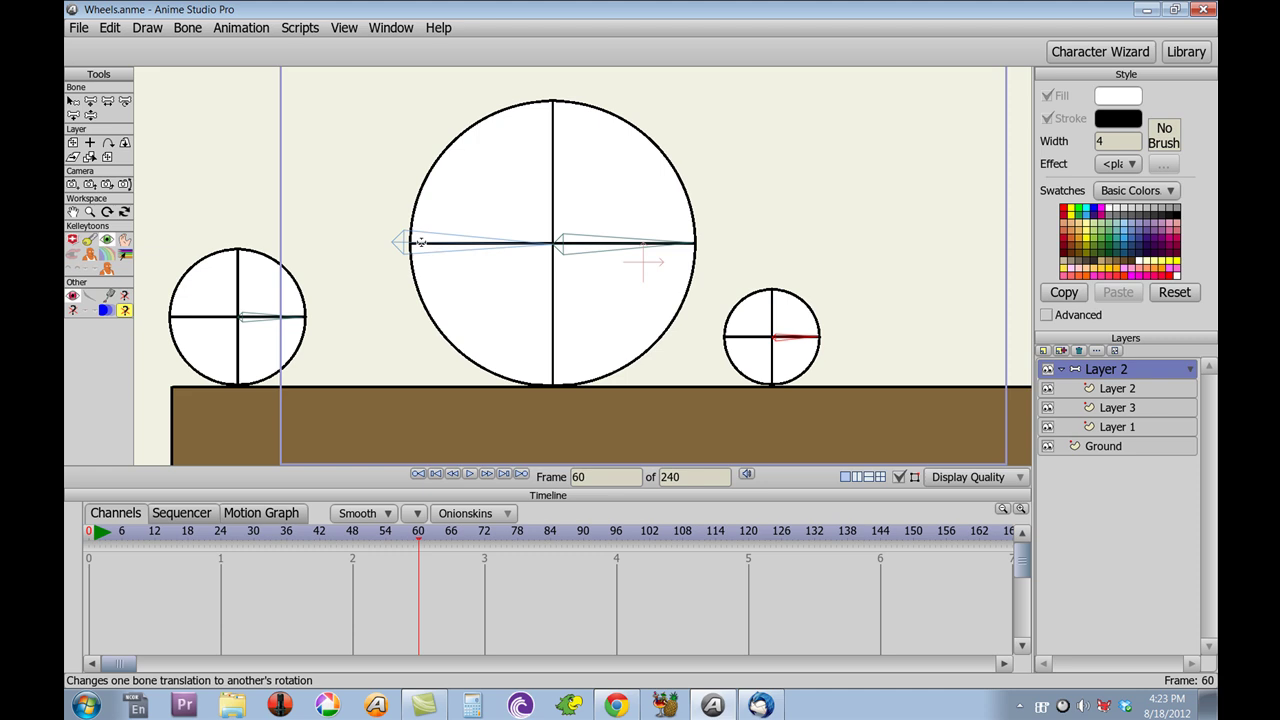
click(421, 242)
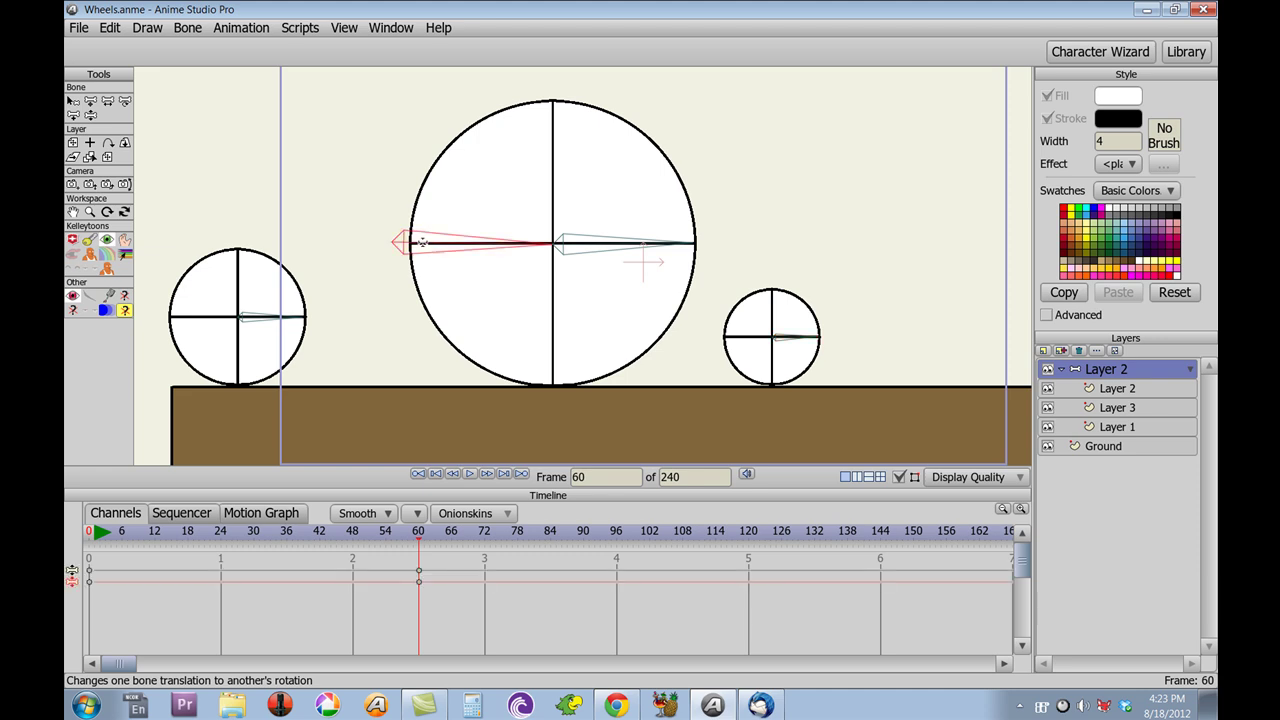
mouse_move(421, 242)
mouse_down()
mouse_move(645, 229)
mouse_move(604, 236)
mouse_up()
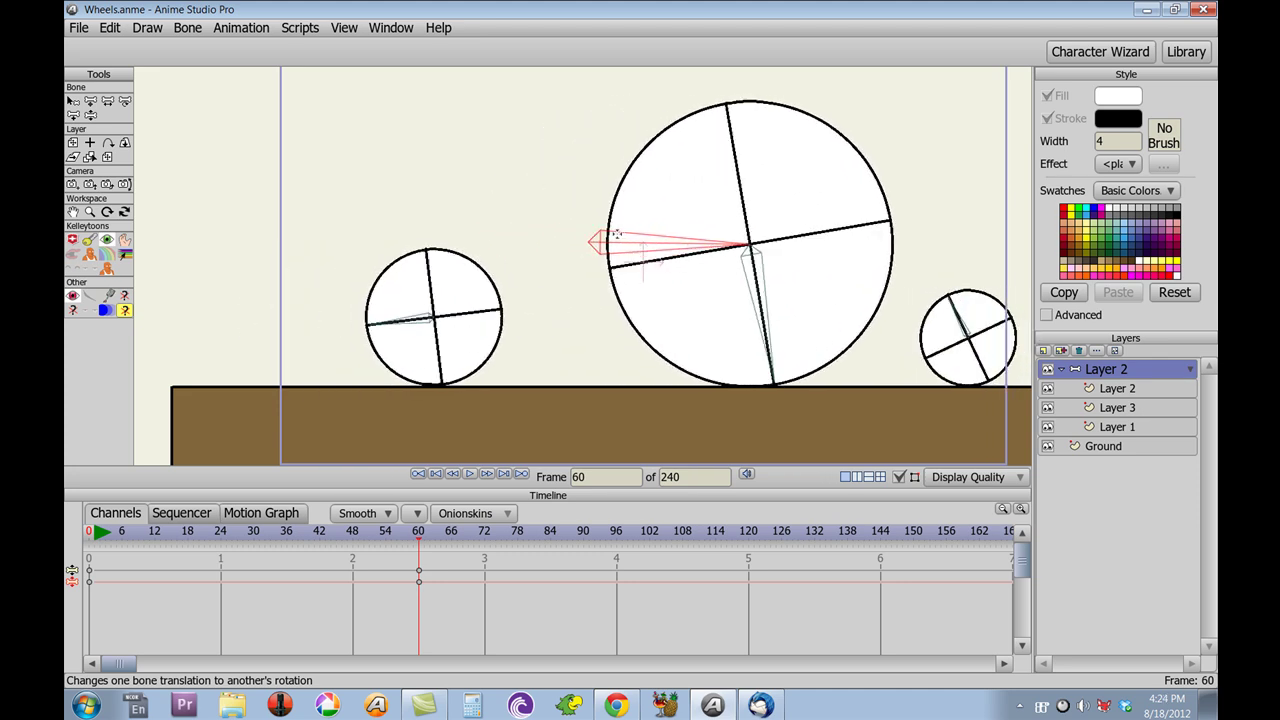
mouse_move(604, 236)
mouse_down()
mouse_move(417, 237)
mouse_move(580, 237)
mouse_move(528, 226)
mouse_move(443, 237)
mouse_move(716, 174)
mouse_move(414, 177)
mouse_move(366, 143)
mouse_move(591, 206)
mouse_move(343, 229)
mouse_move(648, 240)
mouse_up()
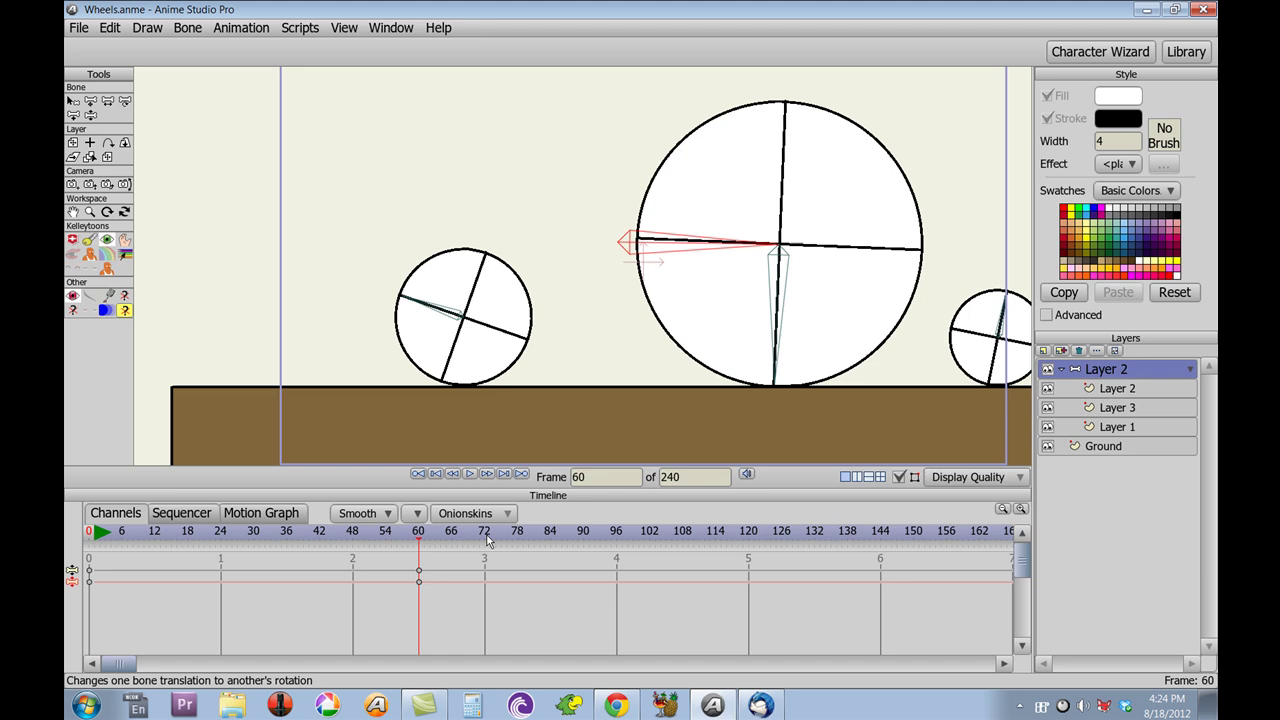
- Scrub the timeline between frames 1 and 63 to preview all three wheels rolling
click(139, 535)
mouse_move(139, 540)
mouse_down()
mouse_move(435, 556)
mouse_move(127, 552)
mouse_move(420, 578)
mouse_move(97, 584)
mouse_move(422, 566)
mouse_move(97, 592)
mouse_up()
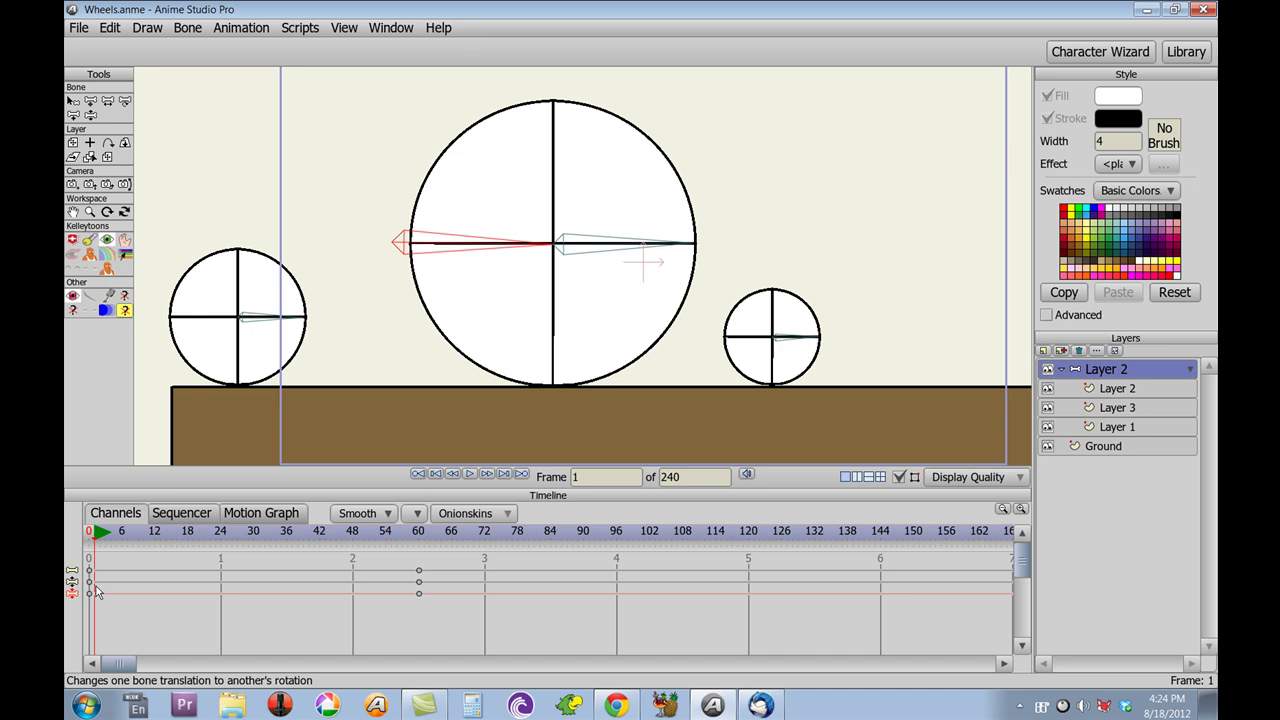
mouse_move(97, 592)
mouse_down()
mouse_move(220, 574)
mouse_move(420, 570)
mouse_move(97, 588)
mouse_move(428, 580)
mouse_move(90, 590)
mouse_move(144, 596)
mouse_up()
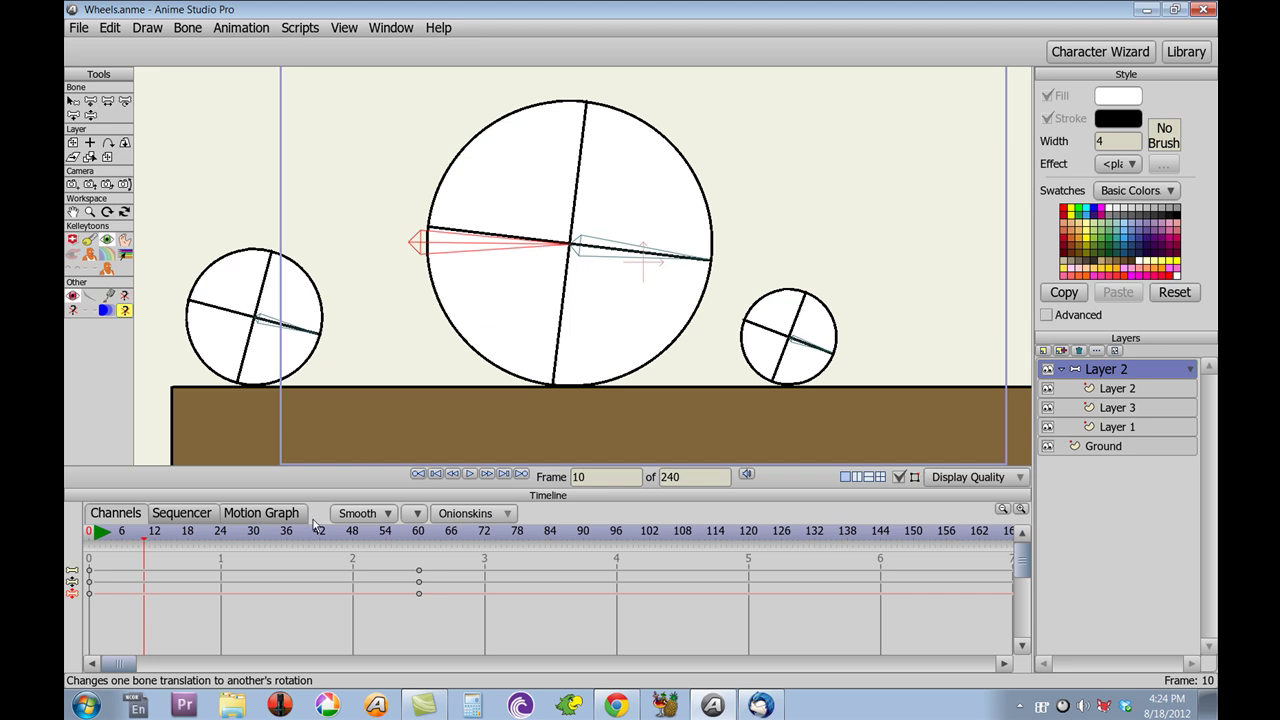
mouse_move(150, 538)
mouse_down()
mouse_move(435, 563)
mouse_move(143, 560)
mouse_move(380, 560)
mouse_move(210, 550)
mouse_move(313, 560)
mouse_move(107, 565)
mouse_move(140, 562)
mouse_up()
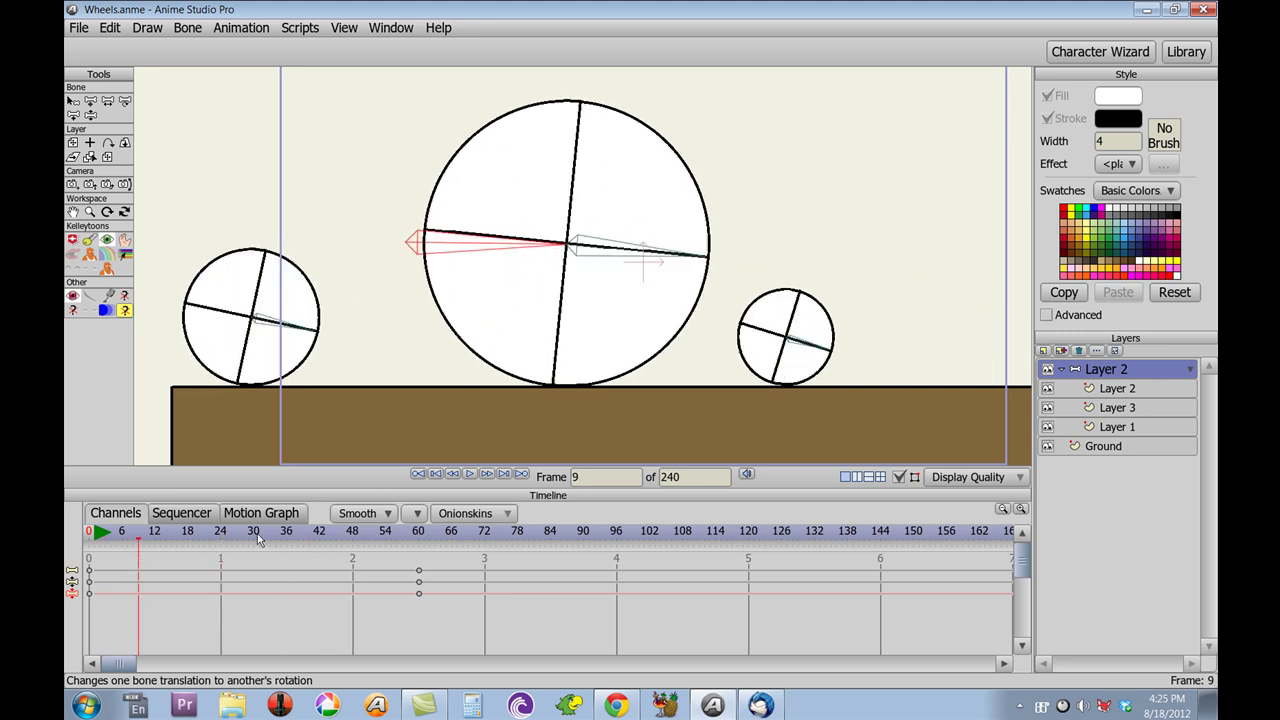